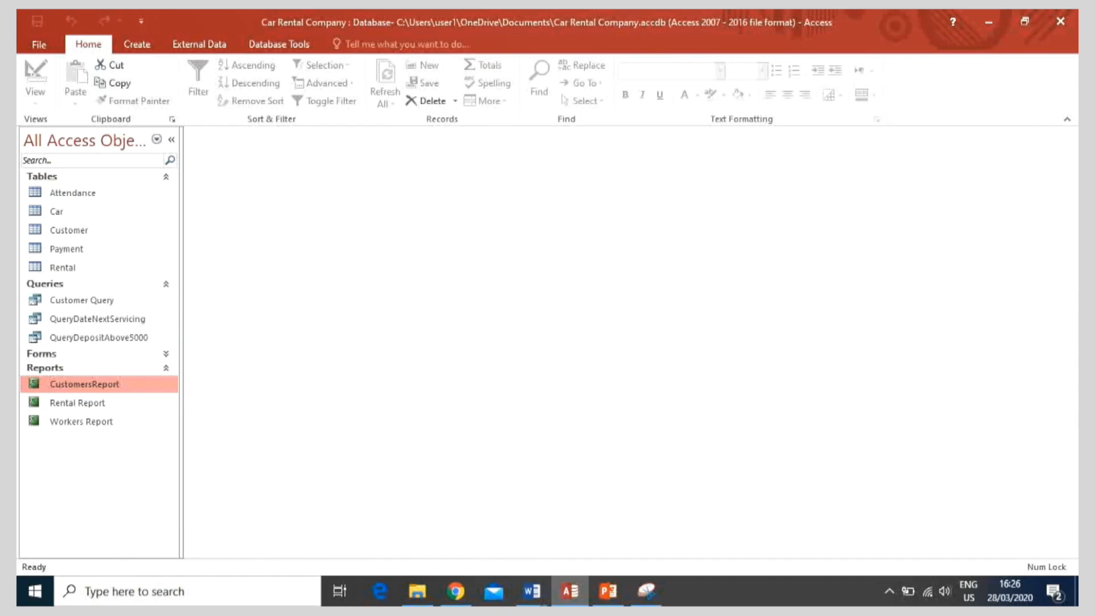
# Create a blank report and show the Payment table's available fields
pyautogui.click(150, 50)
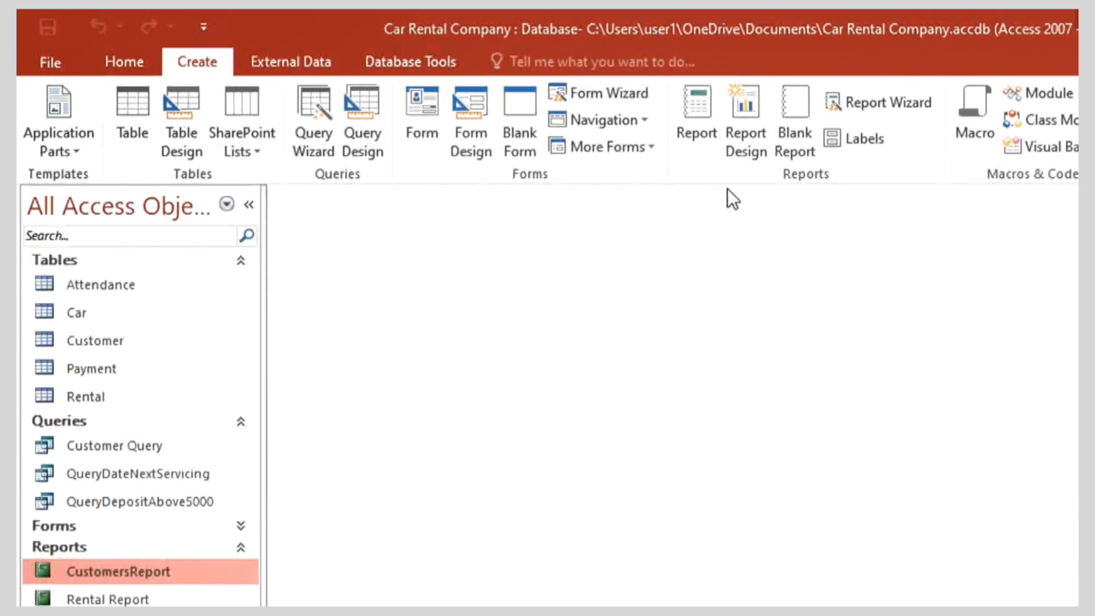
pyautogui.click(805, 132)
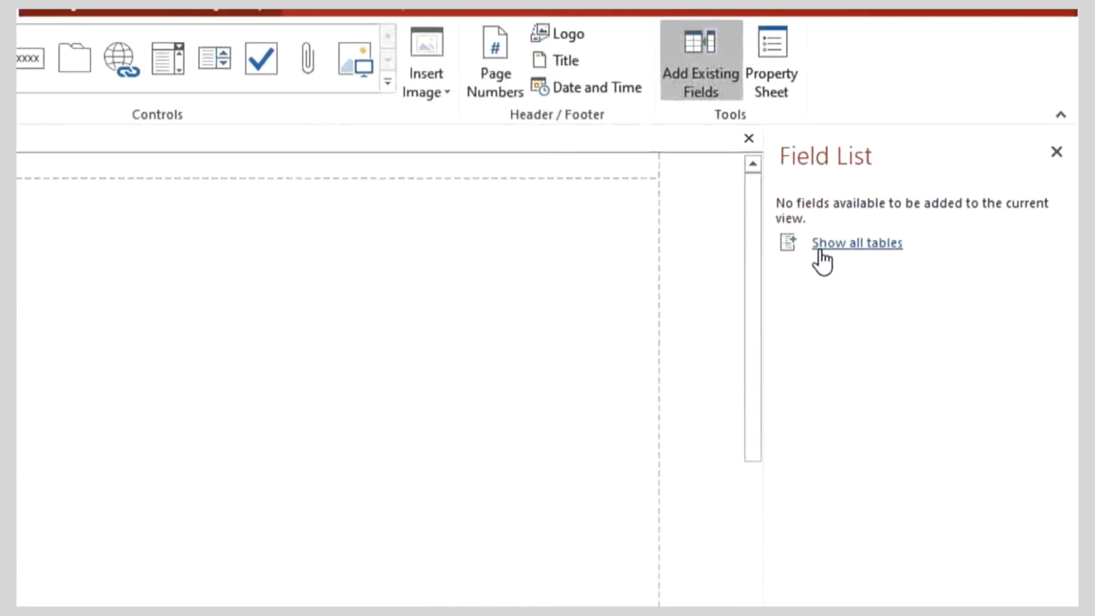
pyautogui.click(822, 262)
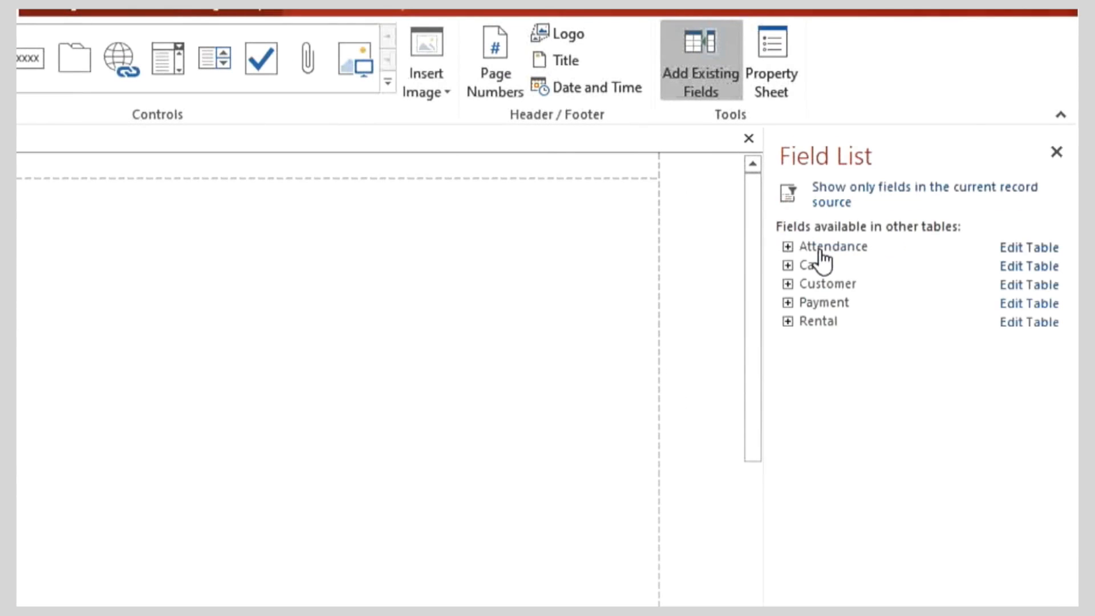
pyautogui.click(787, 303)
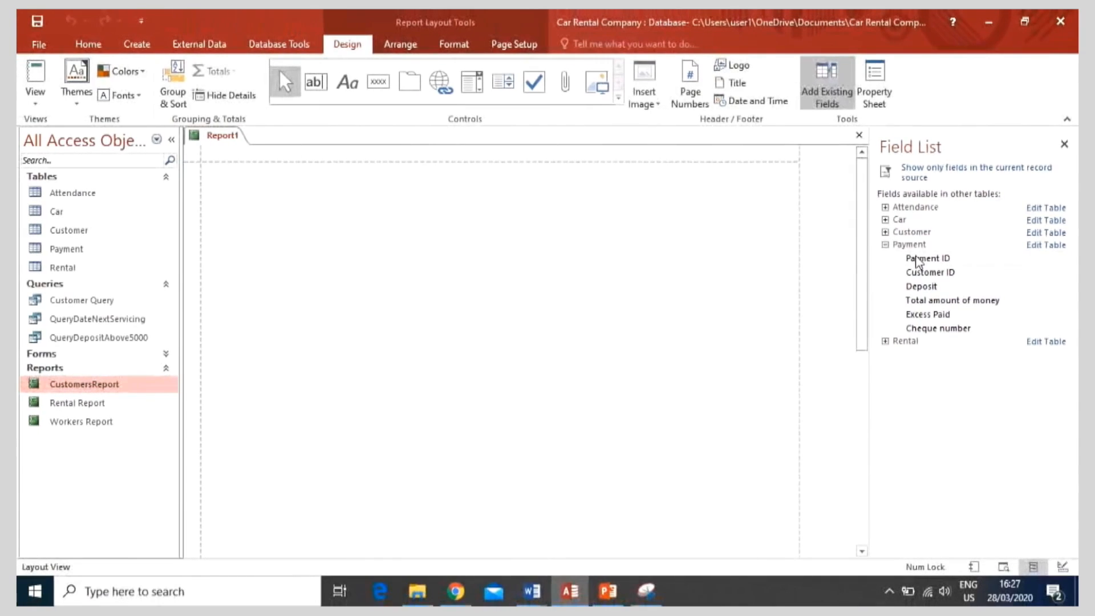
# Add the Payment ID, Deposit, Excess Paid and Cheque number fields to the report and narrow the Payment ID column to fit its heading
pyautogui.doubleClick(917, 260)
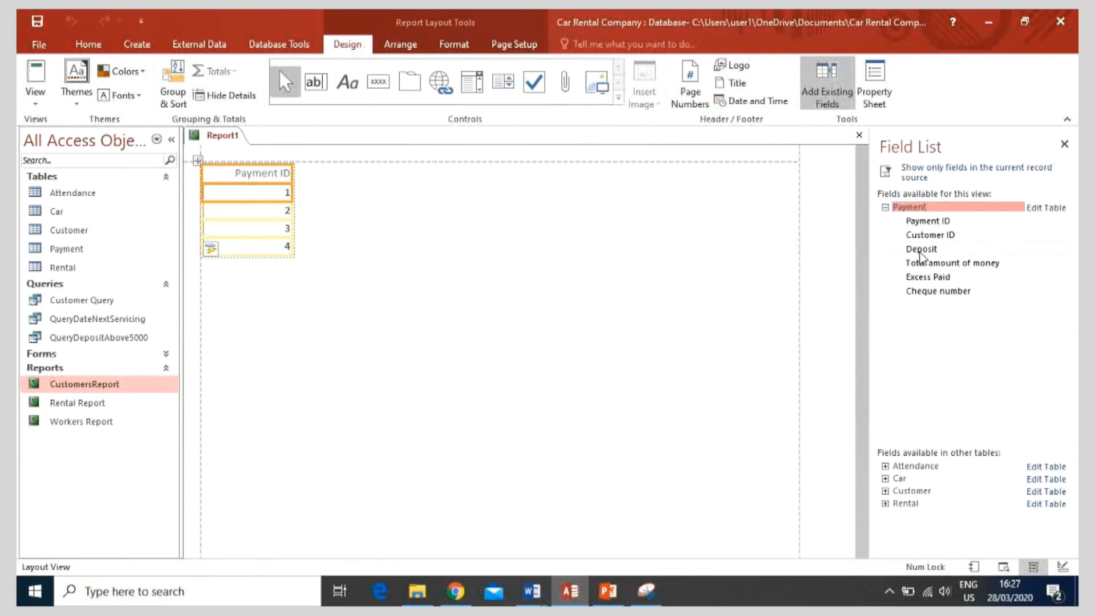
pyautogui.doubleClick(924, 251)
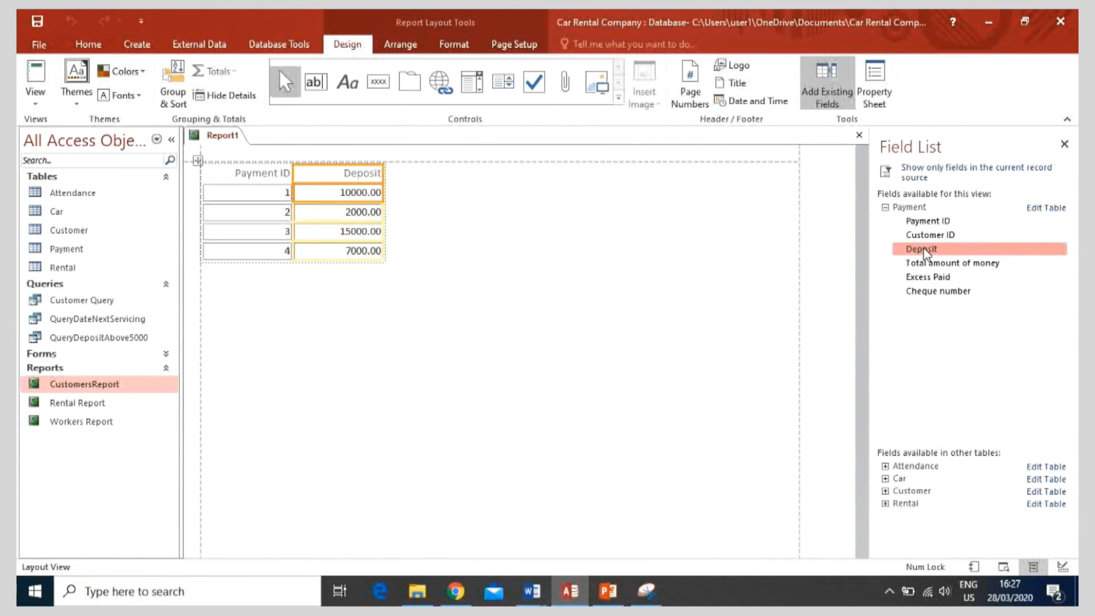
pyautogui.doubleClick(923, 277)
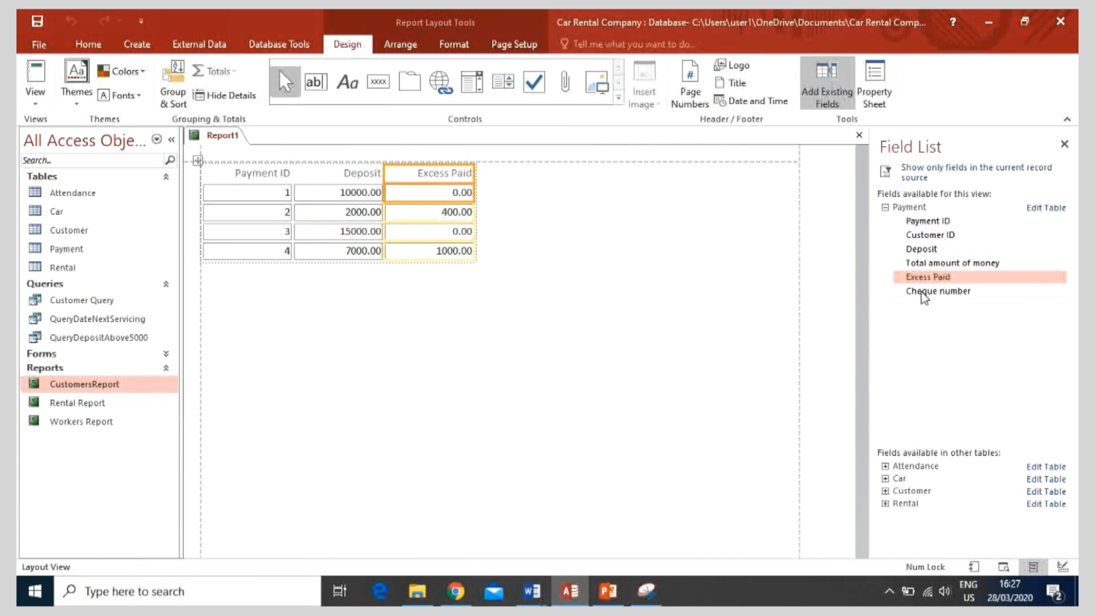
pyautogui.doubleClick(922, 292)
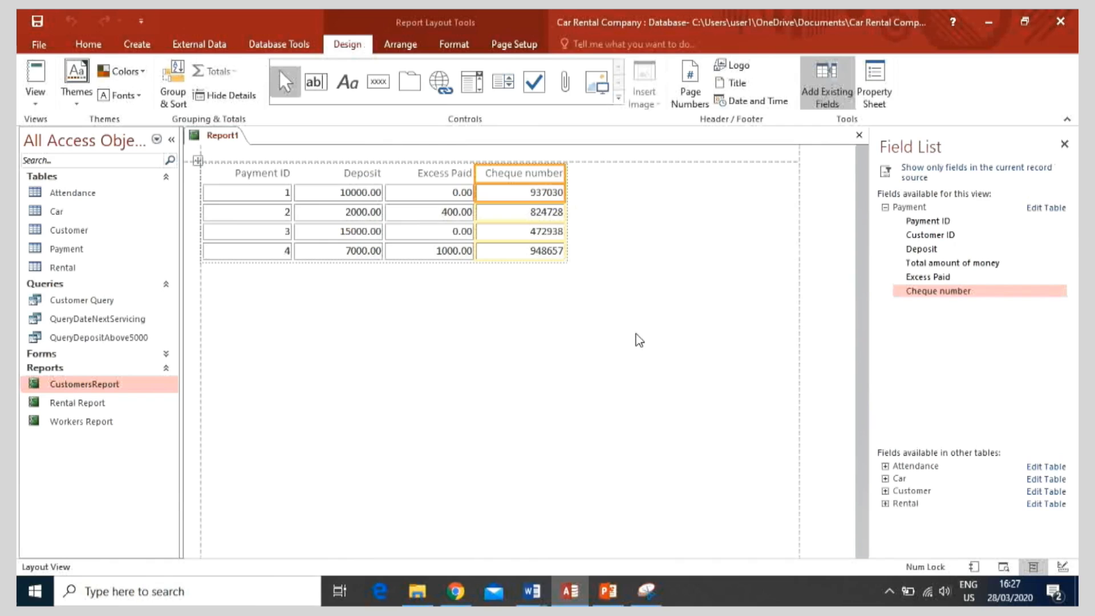
pyautogui.click(271, 181)
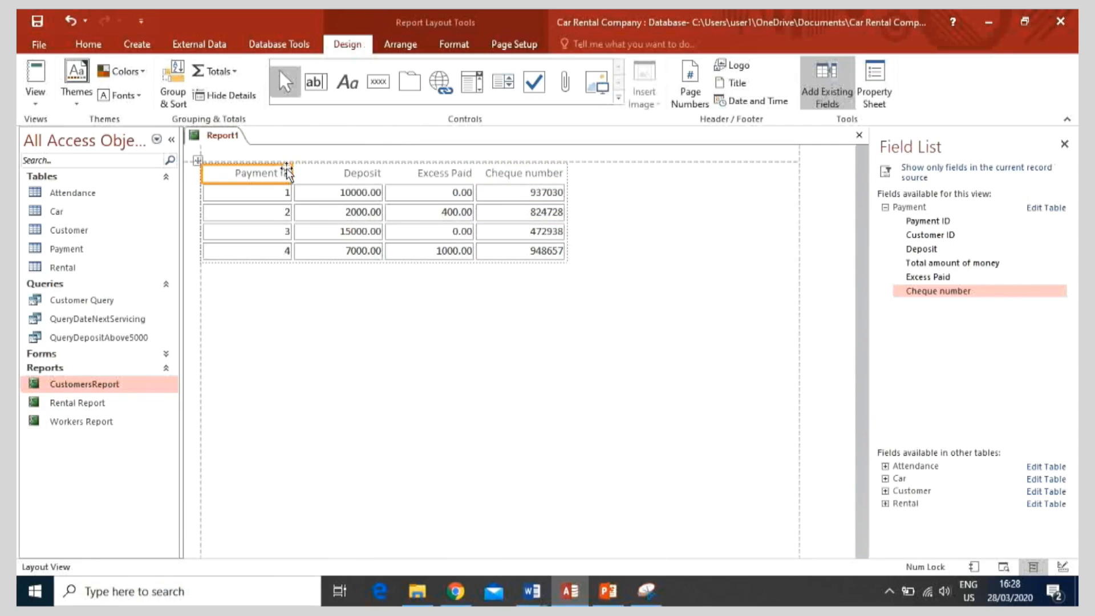
pyautogui.moveTo(287, 172); pyautogui.dragTo(264, 172)
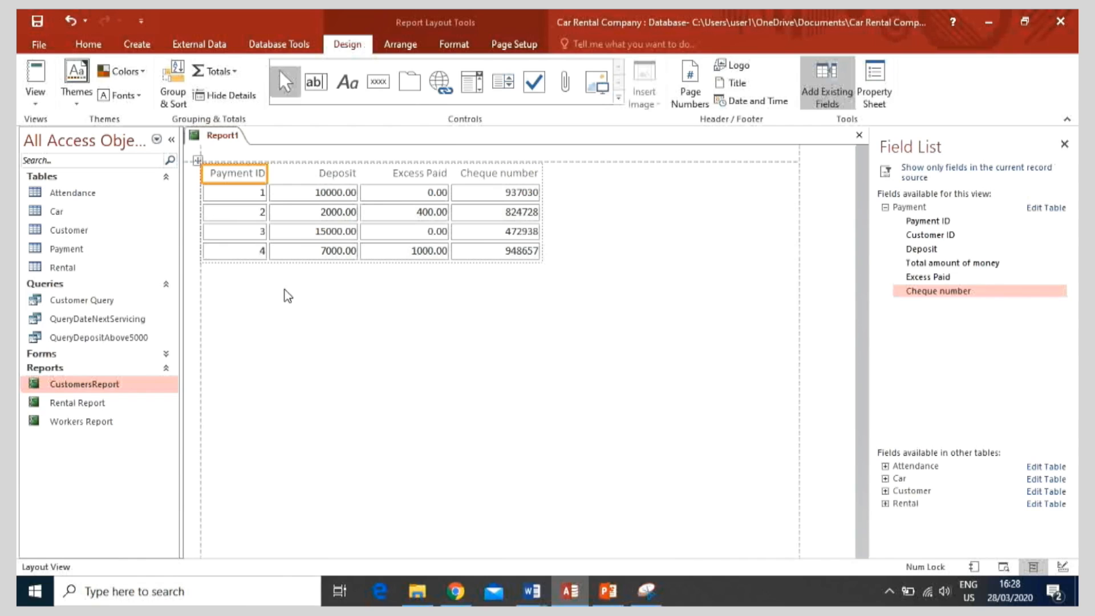
# Save the report as "Payment Report" and close it along with the field list
pyautogui.click(37, 46)
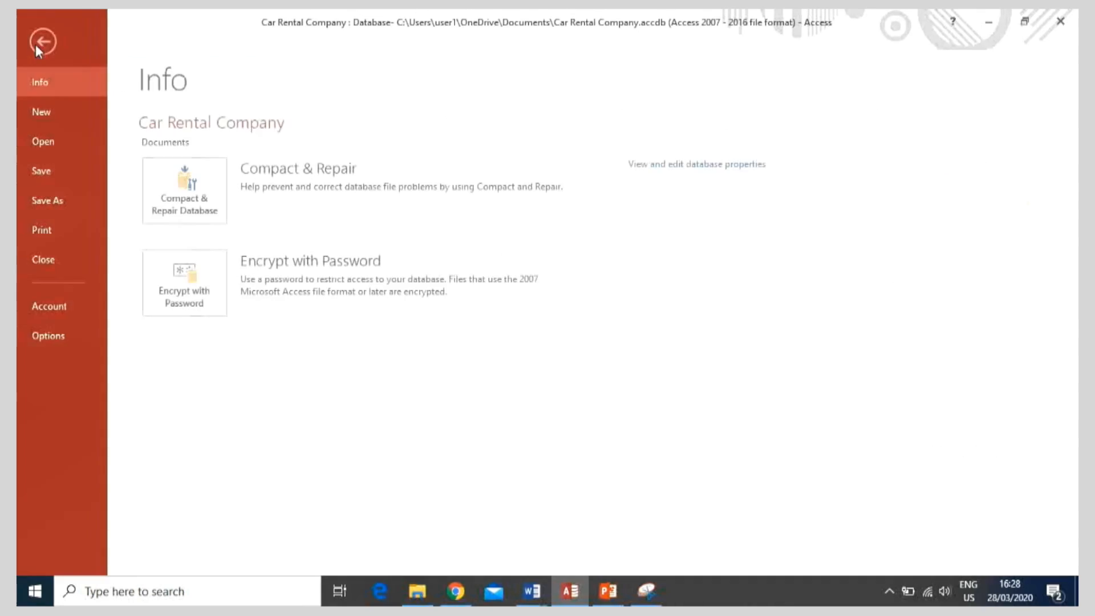
pyautogui.click(66, 169)
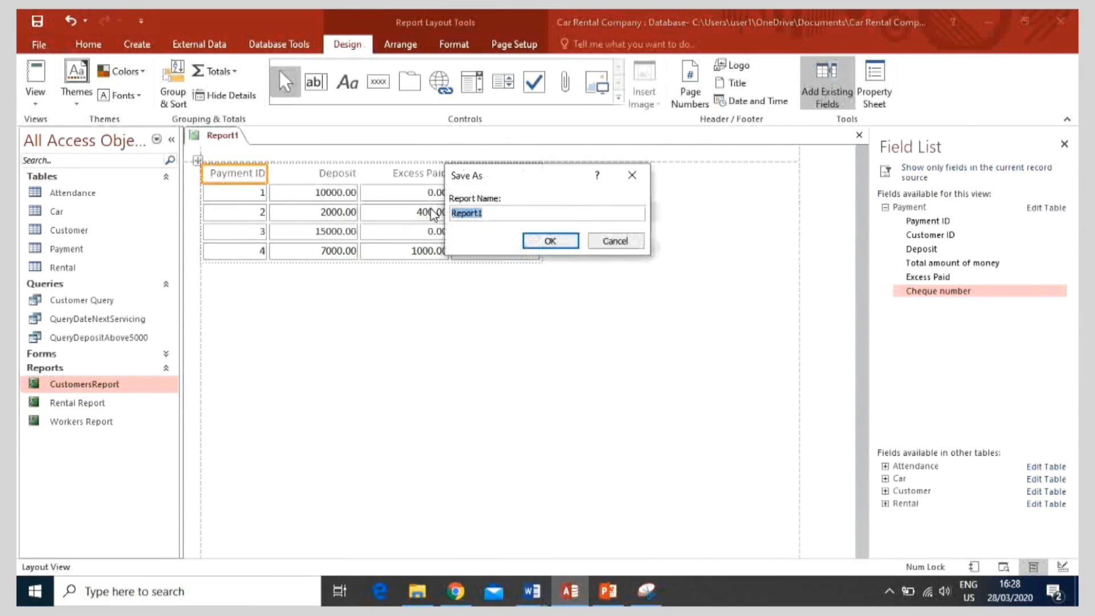
pyautogui.write('Payment Report')
pyautogui.click(543, 250)
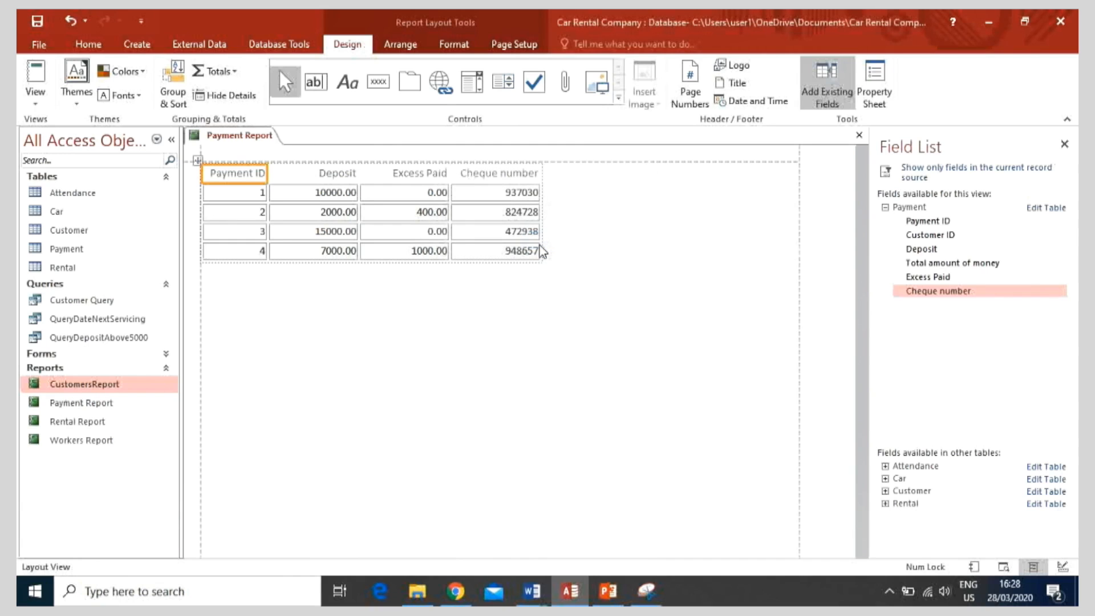
pyautogui.click(1064, 145)
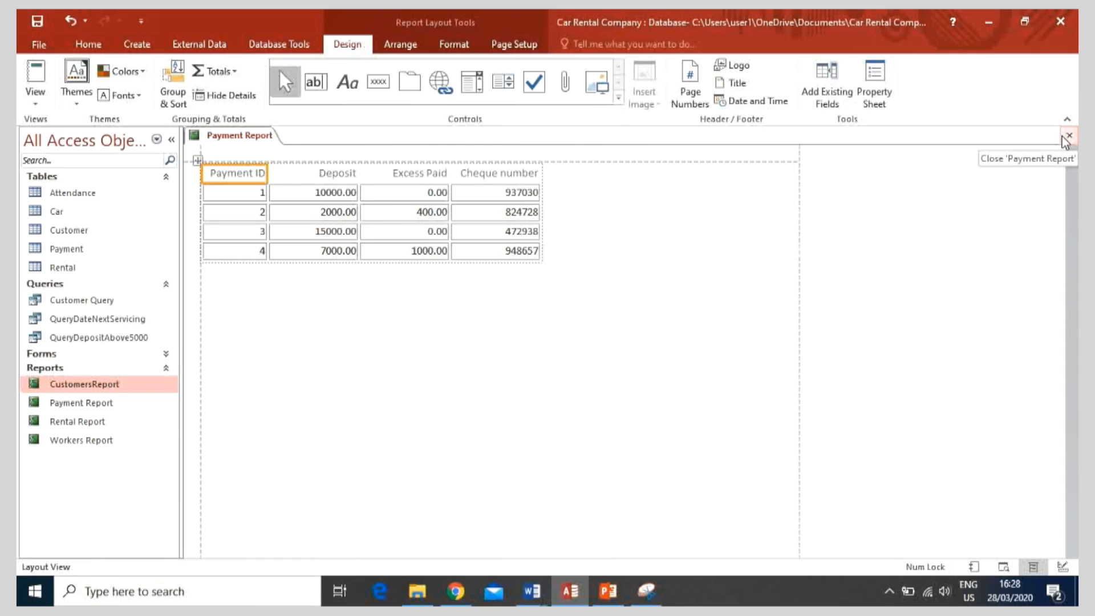
pyautogui.click(1064, 137)
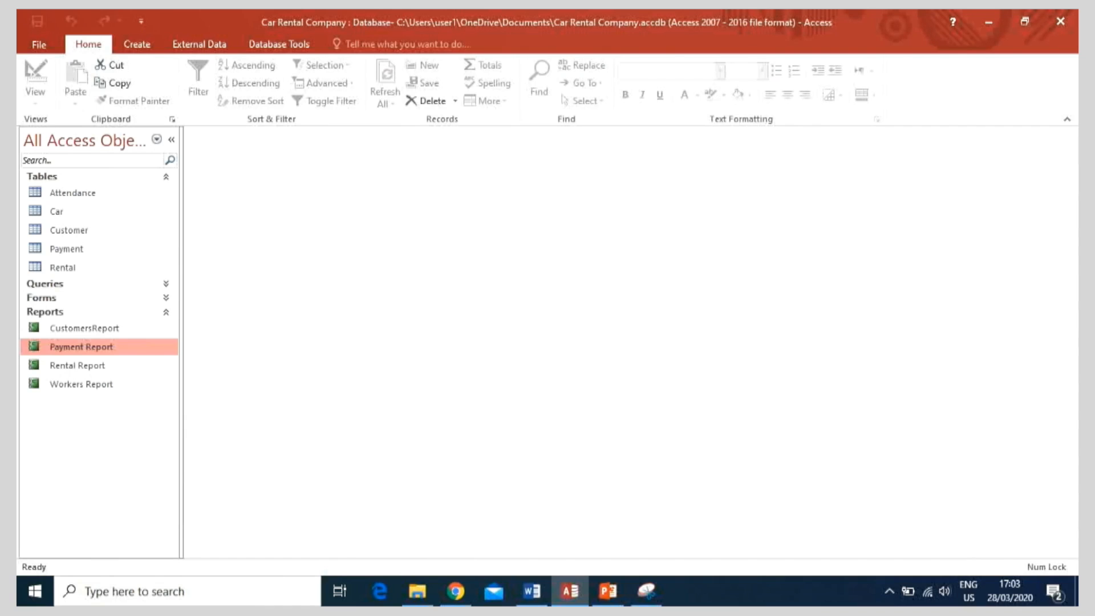
# Create another blank report and show the Car table's available fields
pyautogui.click(132, 52)
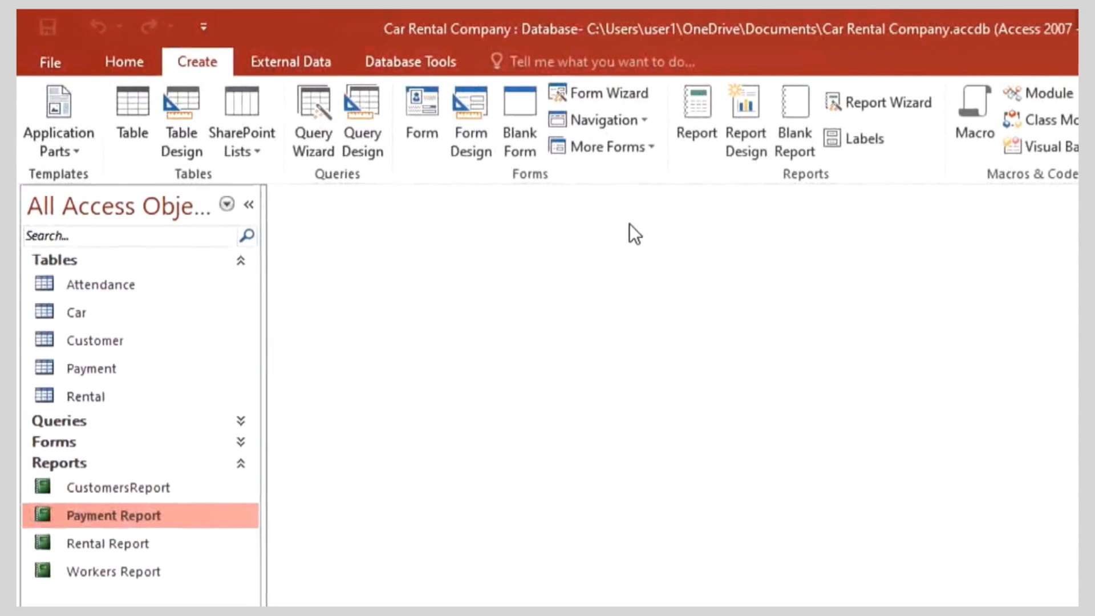
pyautogui.click(799, 128)
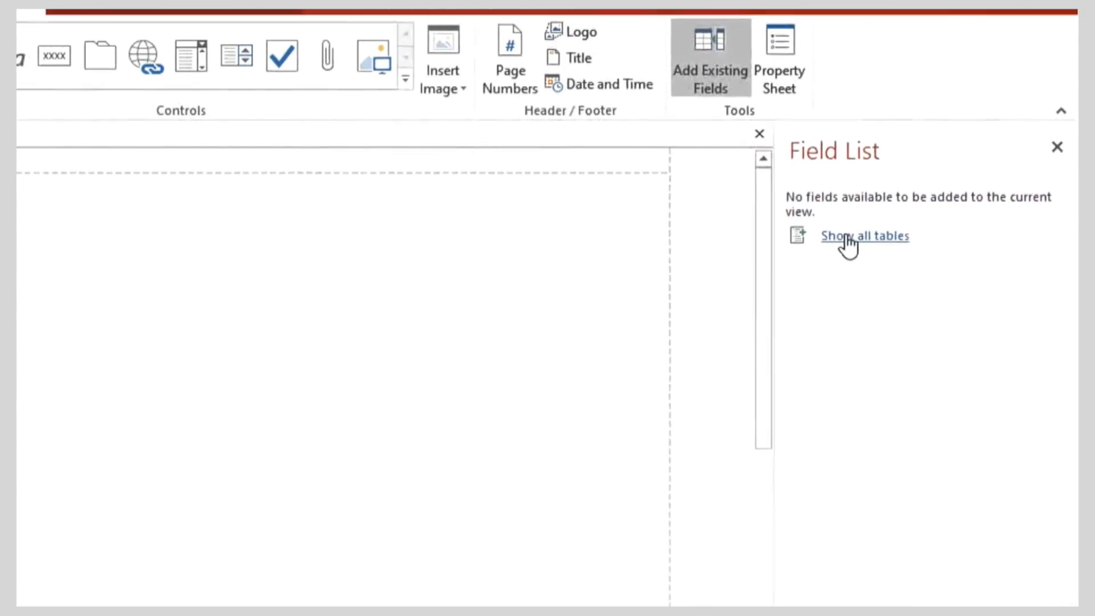
pyautogui.click(846, 237)
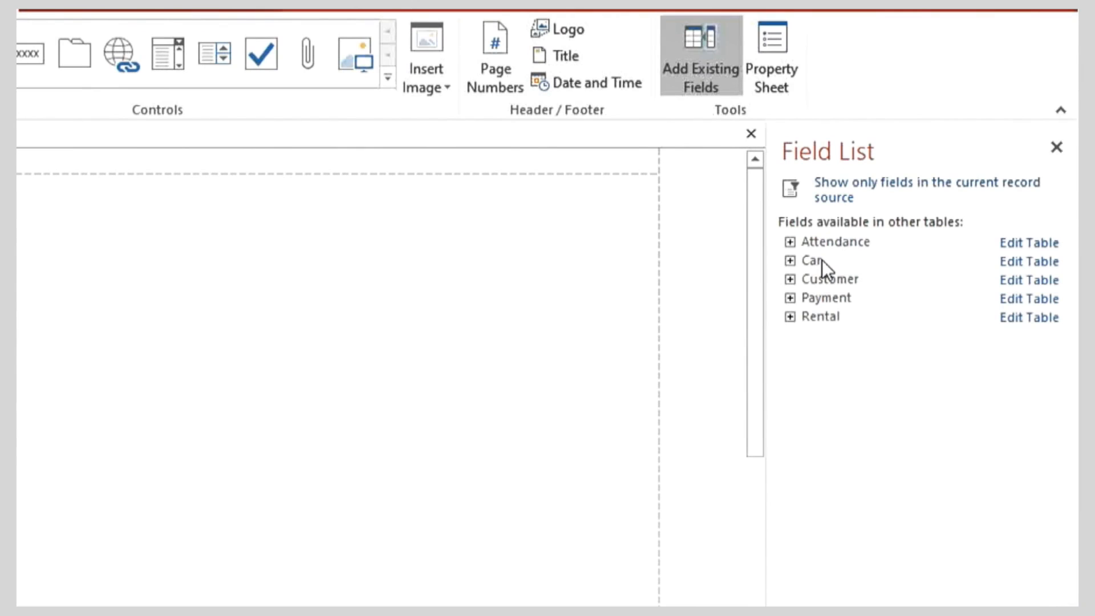
pyautogui.click(790, 262)
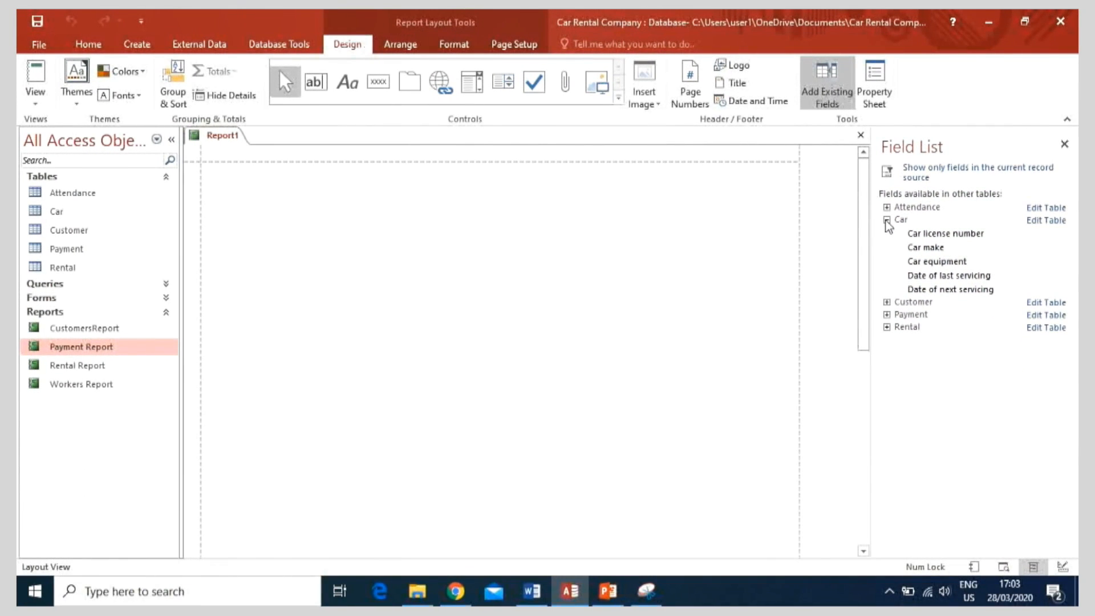
# Add Car license number, Date of last servicing and Date of next servicing, and widen the Car license number column to show its full heading
pyautogui.doubleClick(914, 239)
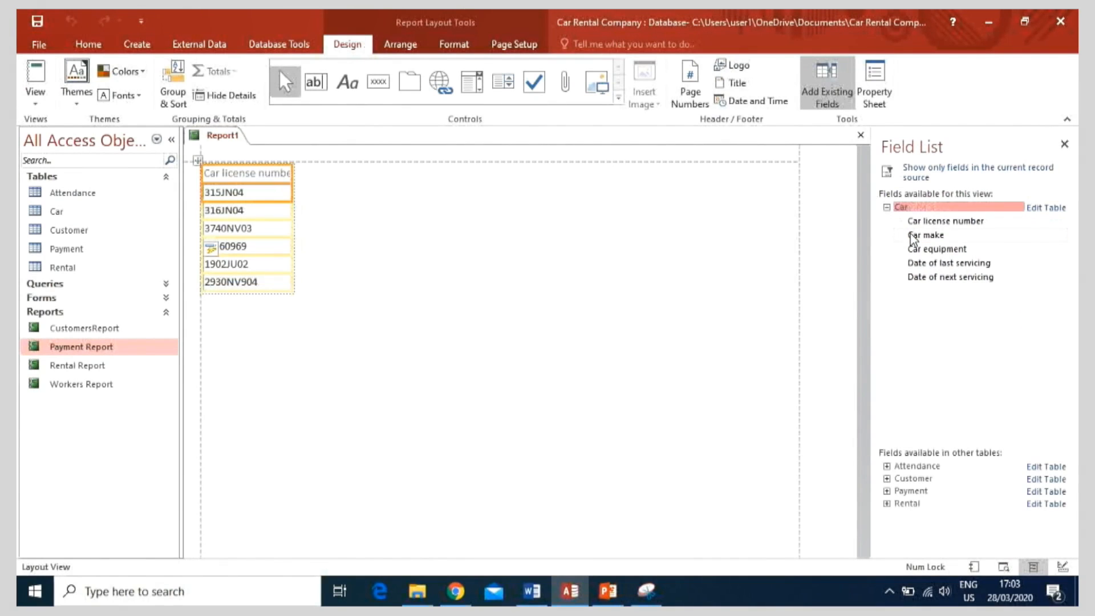
pyautogui.doubleClick(920, 264)
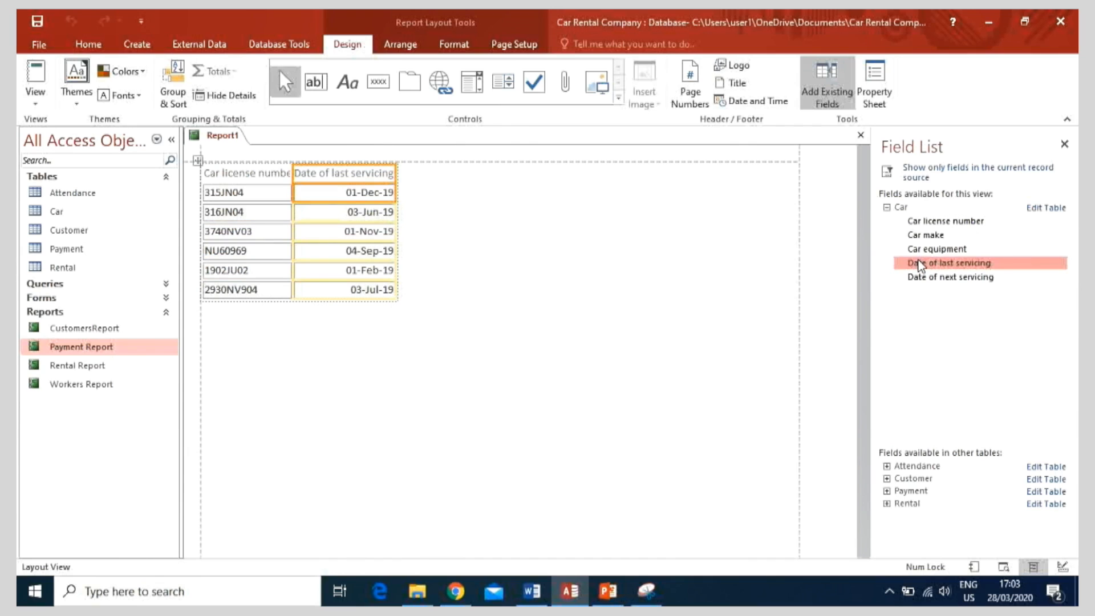
pyautogui.doubleClick(920, 277)
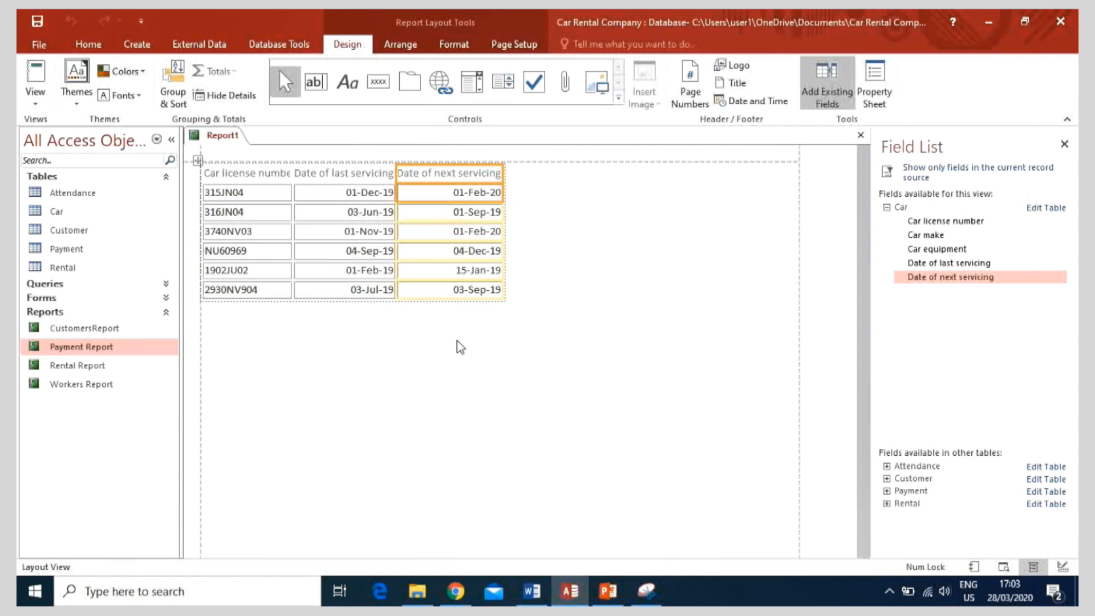
pyautogui.click(289, 177)
pyautogui.moveTo(289, 174); pyautogui.dragTo(303, 174)
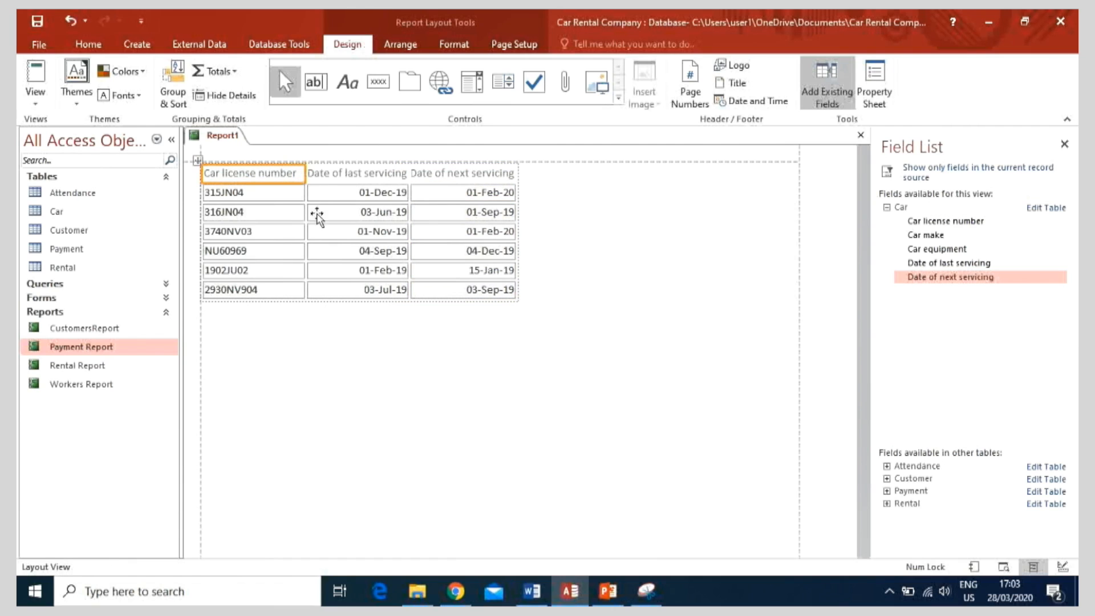
pyautogui.click(354, 342)
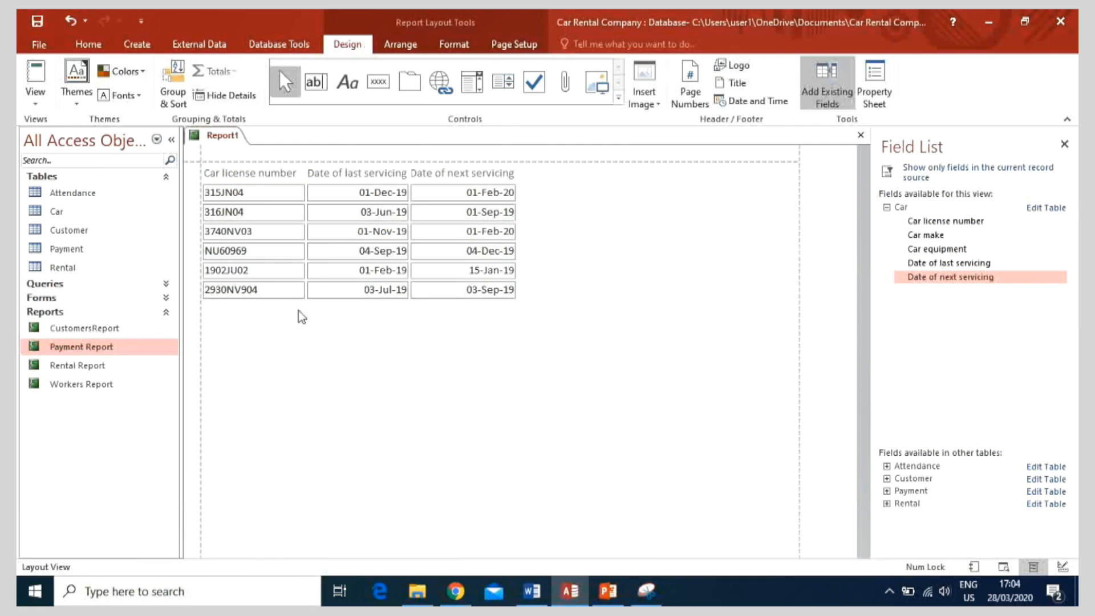
# Save the new car report as "Car Servicing Report"
pyautogui.click(38, 43)
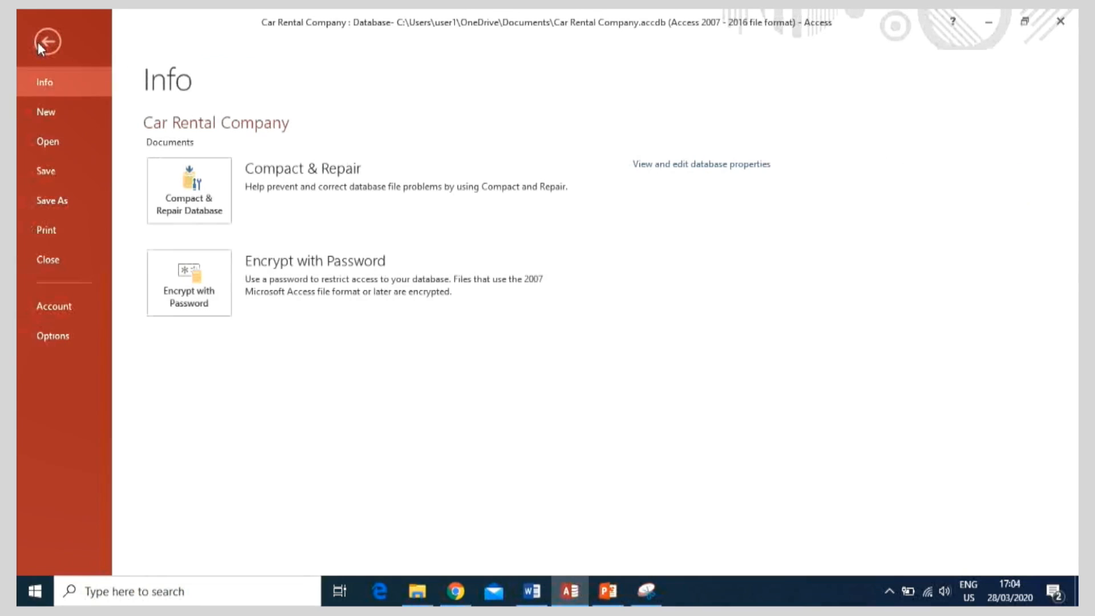
pyautogui.click(59, 176)
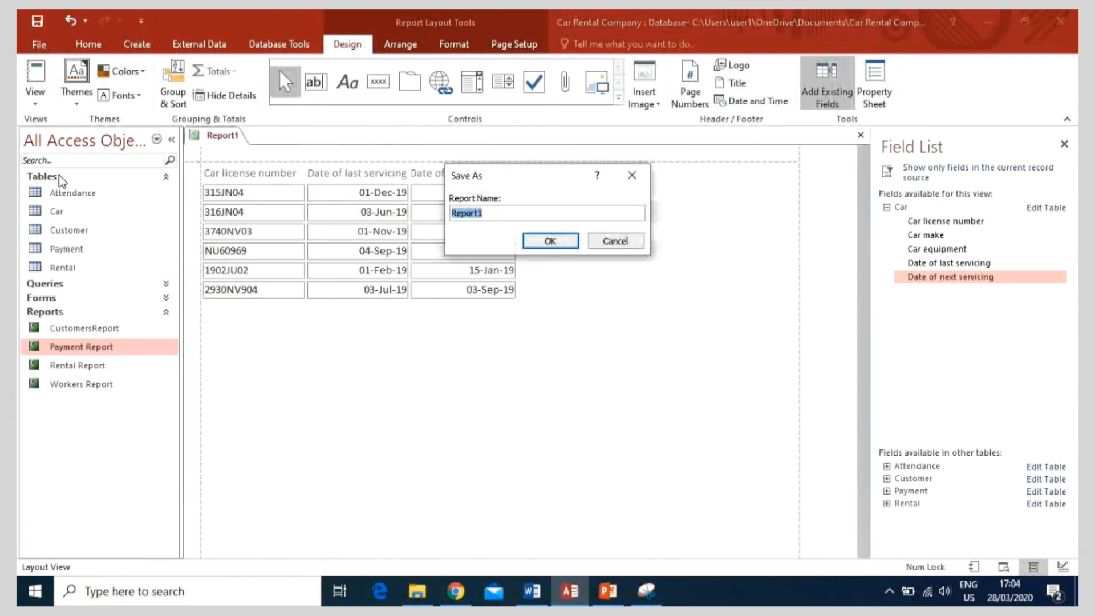
pyautogui.write('Car Servi')
pyautogui.write('cing Report')
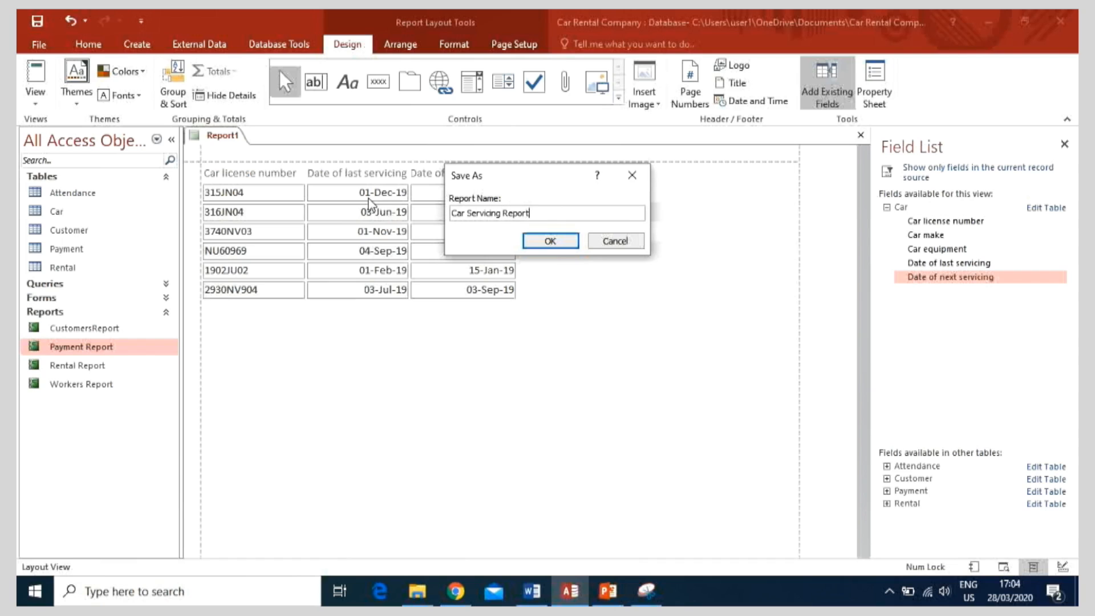
pyautogui.click(550, 241)
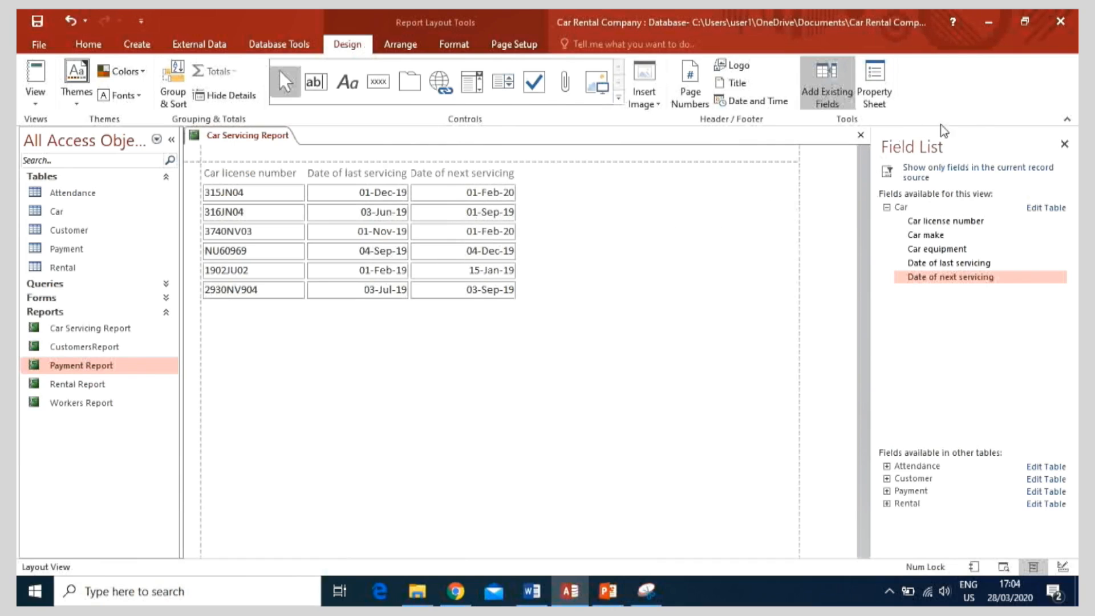
# Close the field list and the report, and reopen Car Servicing Report from the saved reports
pyautogui.click(1065, 145)
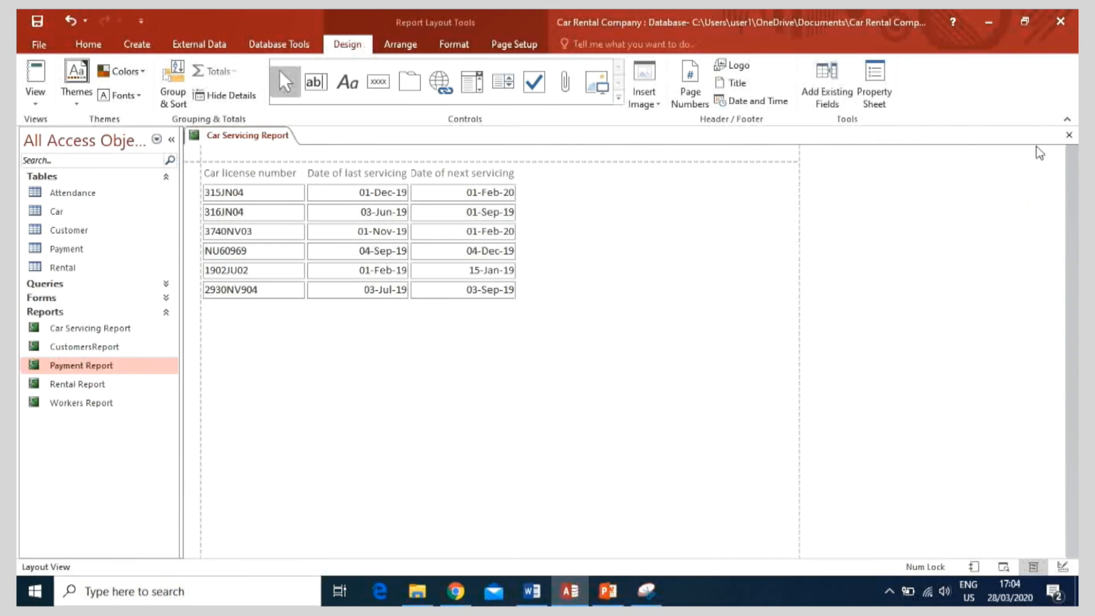
pyautogui.click(1069, 134)
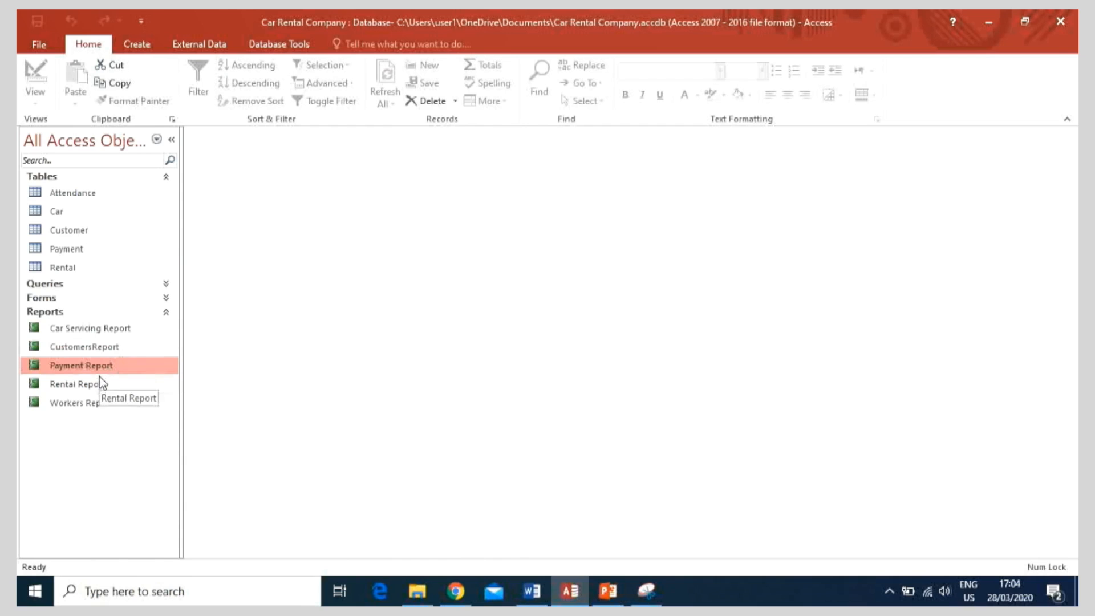
pyautogui.doubleClick(109, 331)
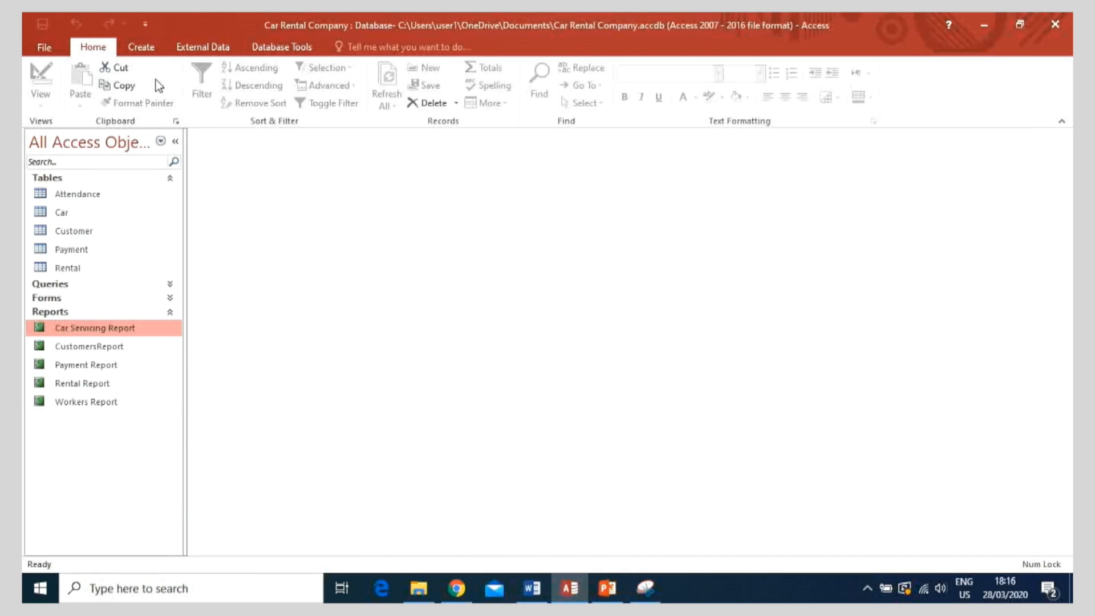
# Start the Report Wizard and choose the Rental table as the source of the report's fields
pyautogui.click(141, 46)
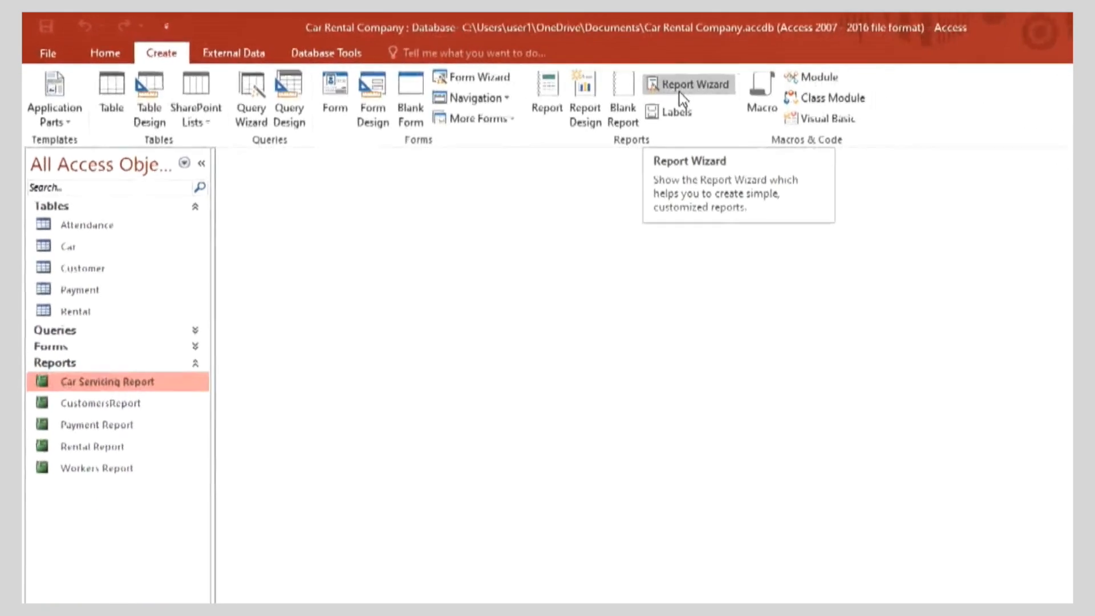
pyautogui.click(584, 81)
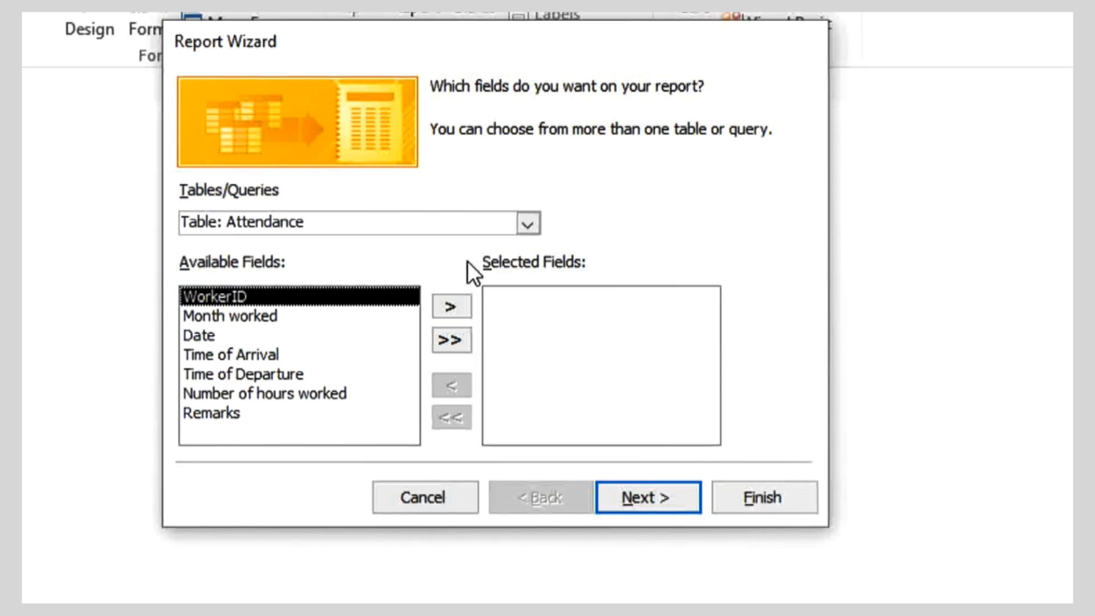
pyautogui.click(528, 226)
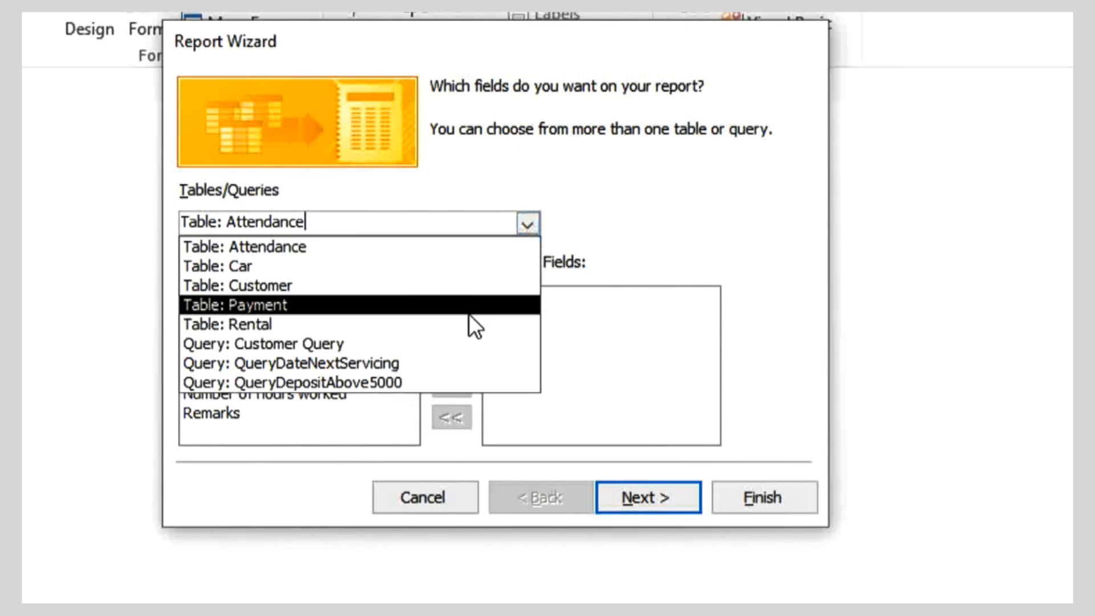
pyautogui.click(467, 316)
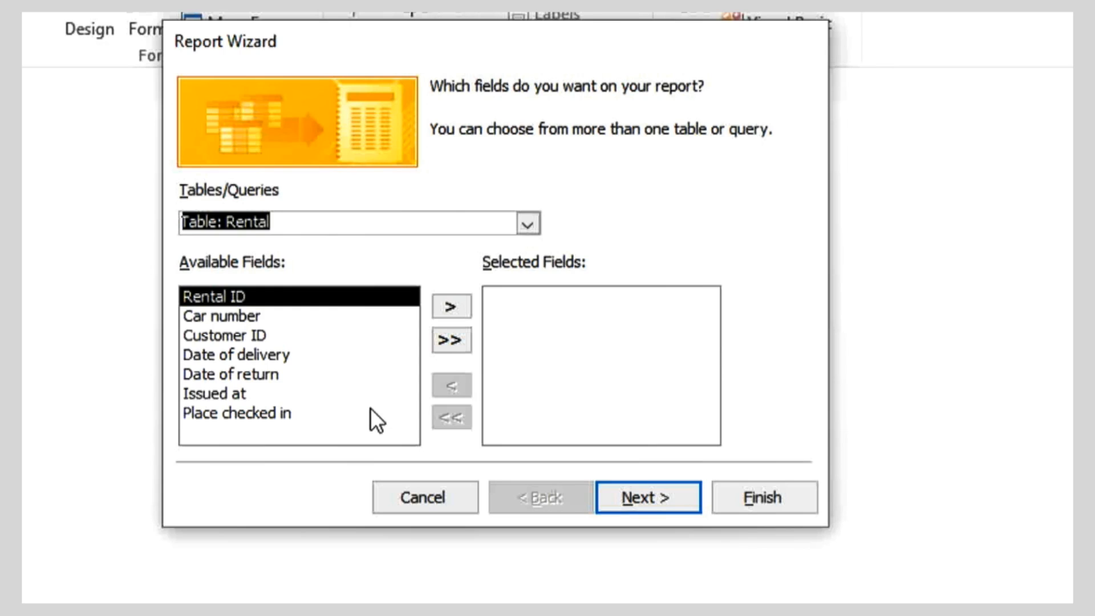
# Include the Car number, Date of delivery and Issued at fields in the report and continue to the grouping options
pyautogui.click(316, 316)
pyautogui.click(438, 305)
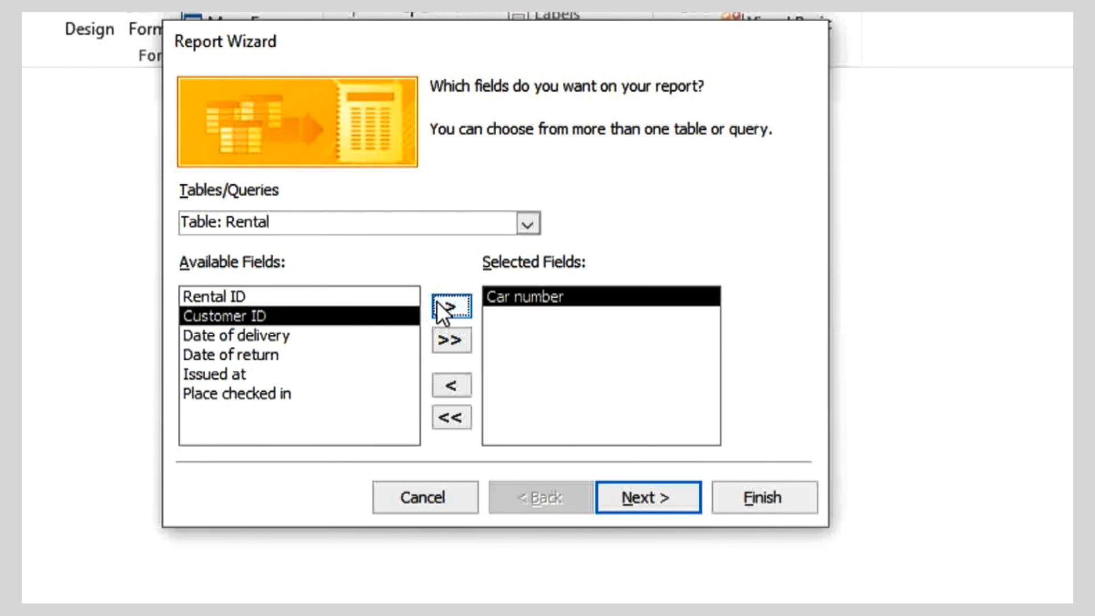
pyautogui.click(360, 338)
pyautogui.click(454, 311)
pyautogui.click(386, 355)
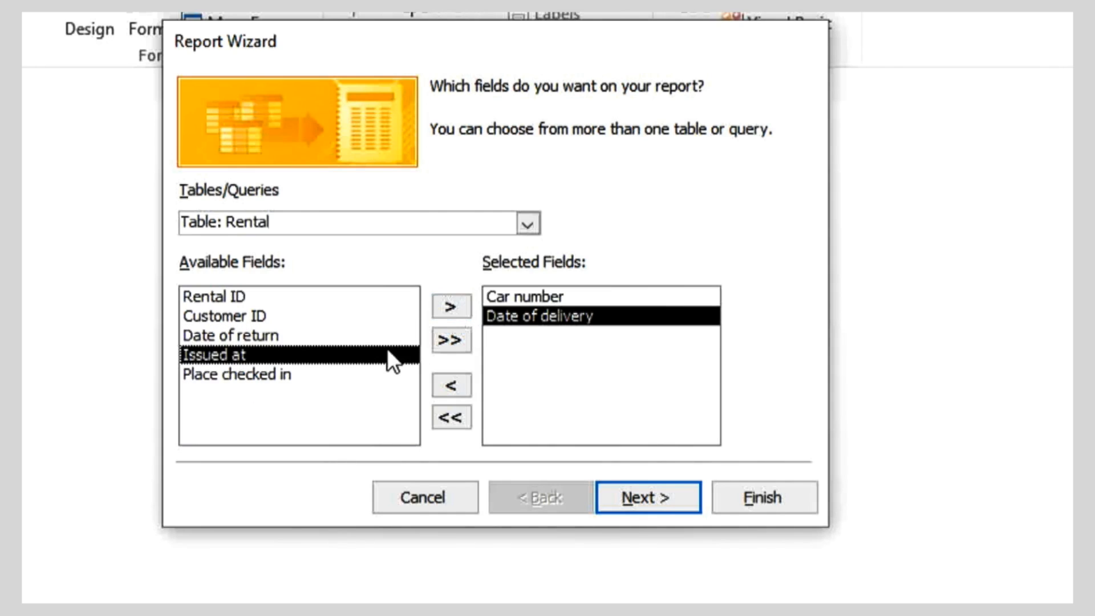
pyautogui.click(456, 305)
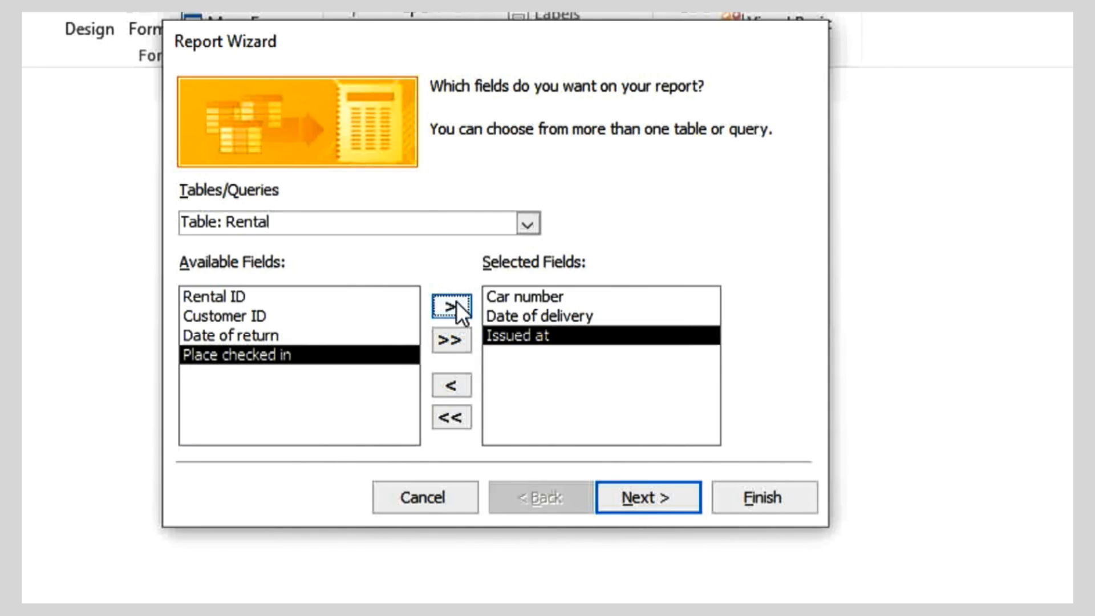
pyautogui.click(632, 494)
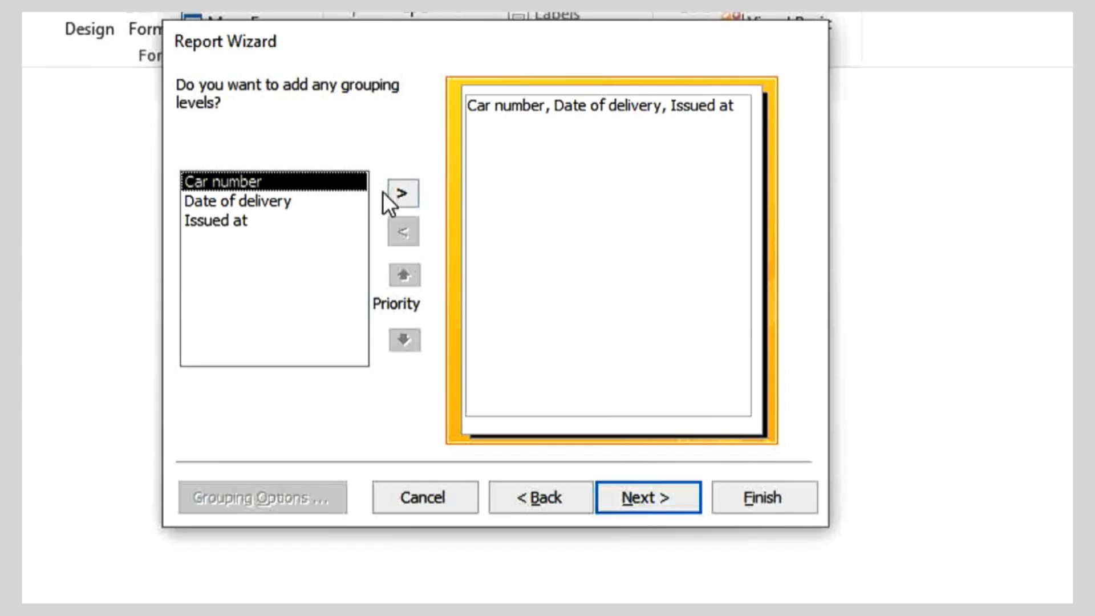
# Group the report by Date of delivery and continue to the sort options
pyautogui.click(326, 200)
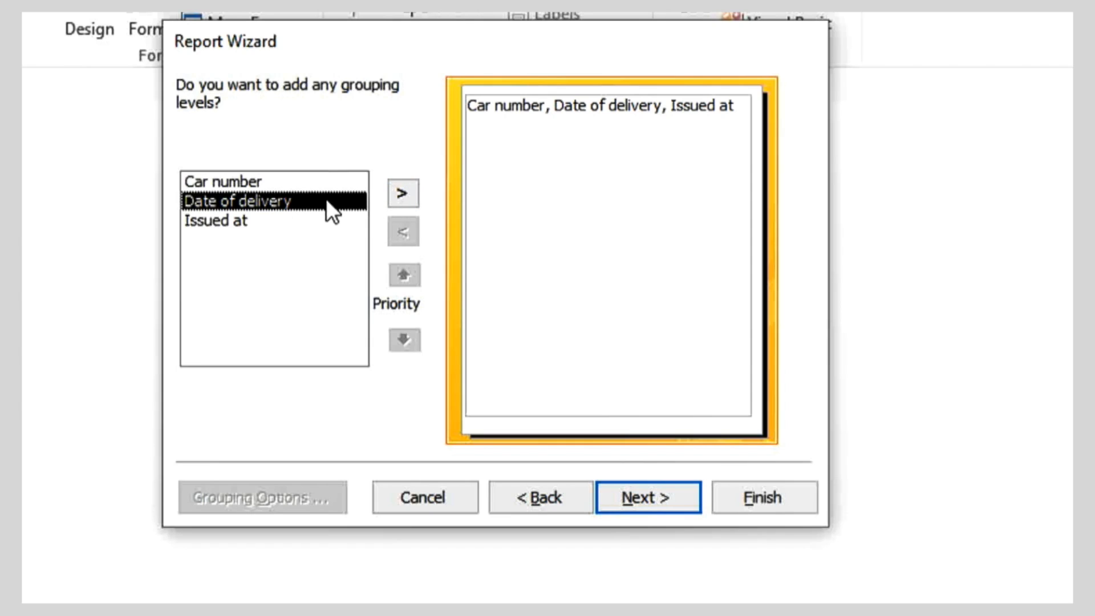
pyautogui.click(402, 200)
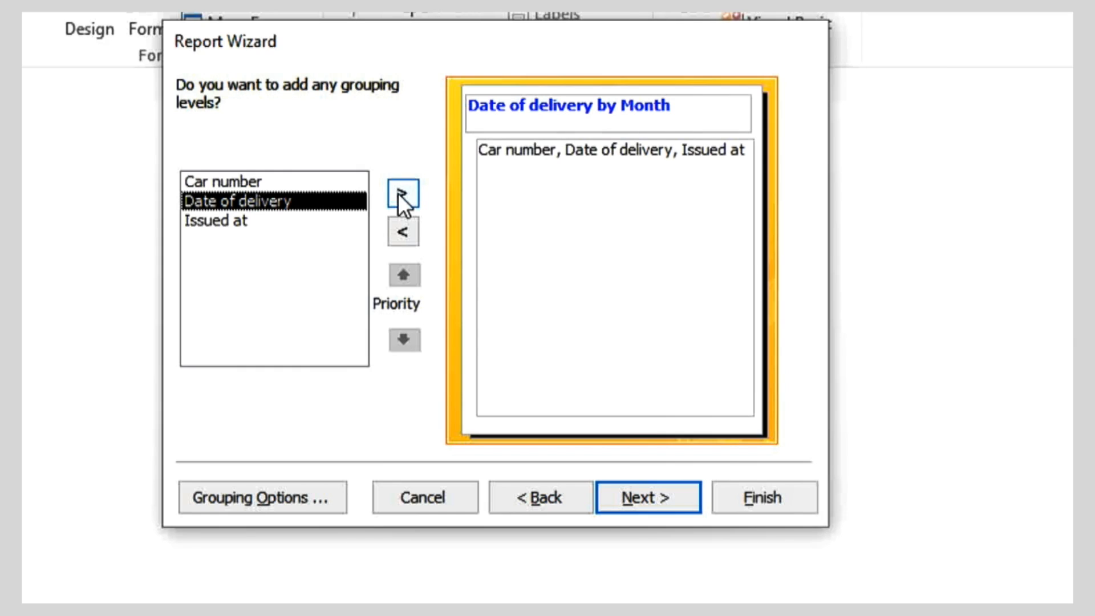
pyautogui.click(622, 489)
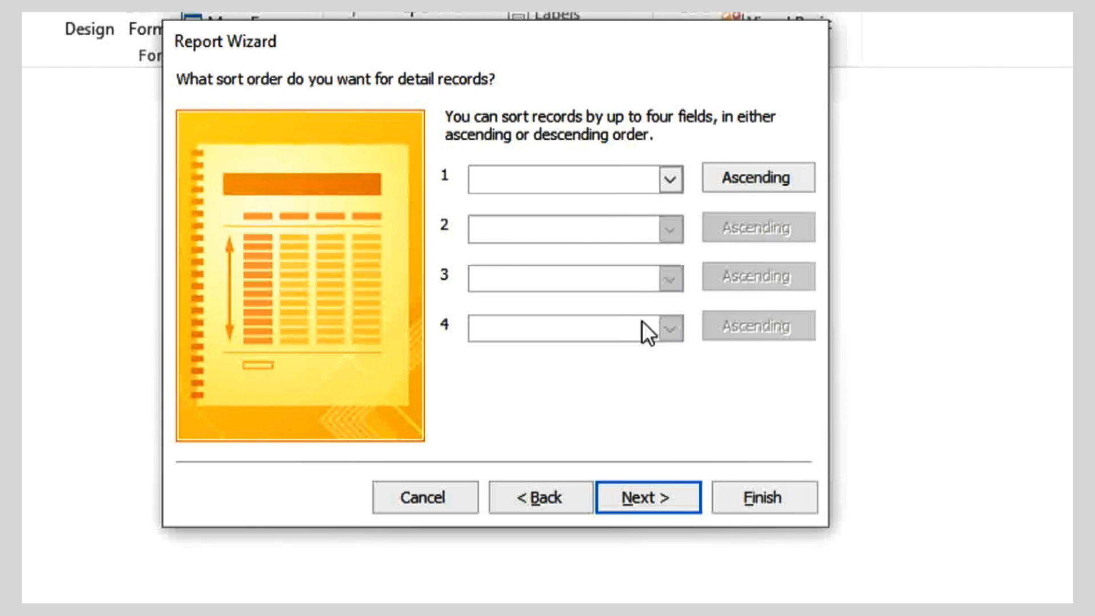
# Sort the detail records by Car number in ascending order and continue to the layout options
pyautogui.click(677, 181)
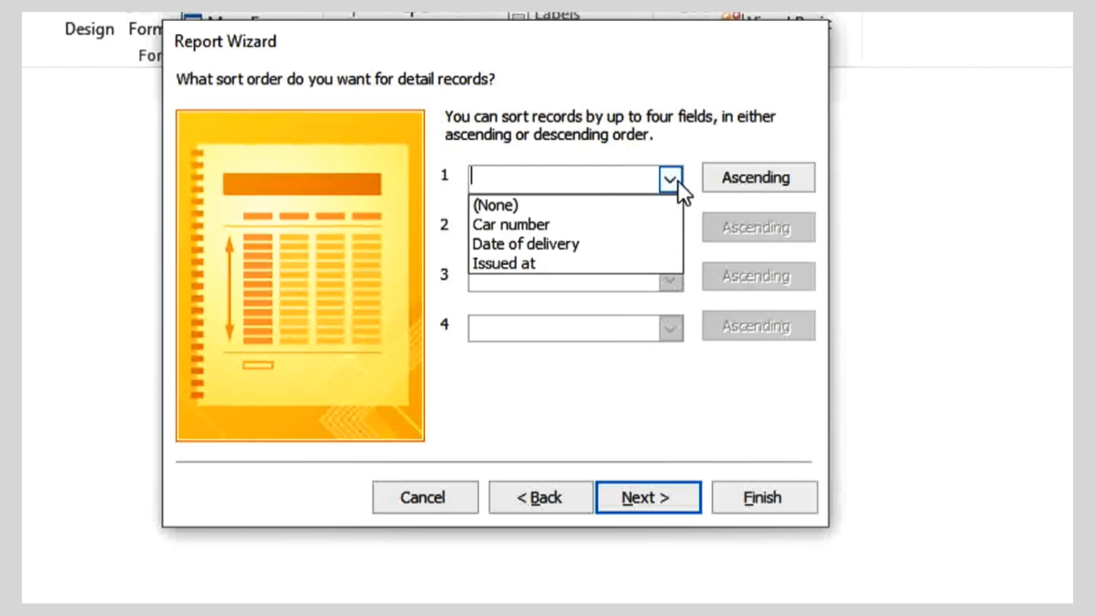
pyautogui.click(654, 224)
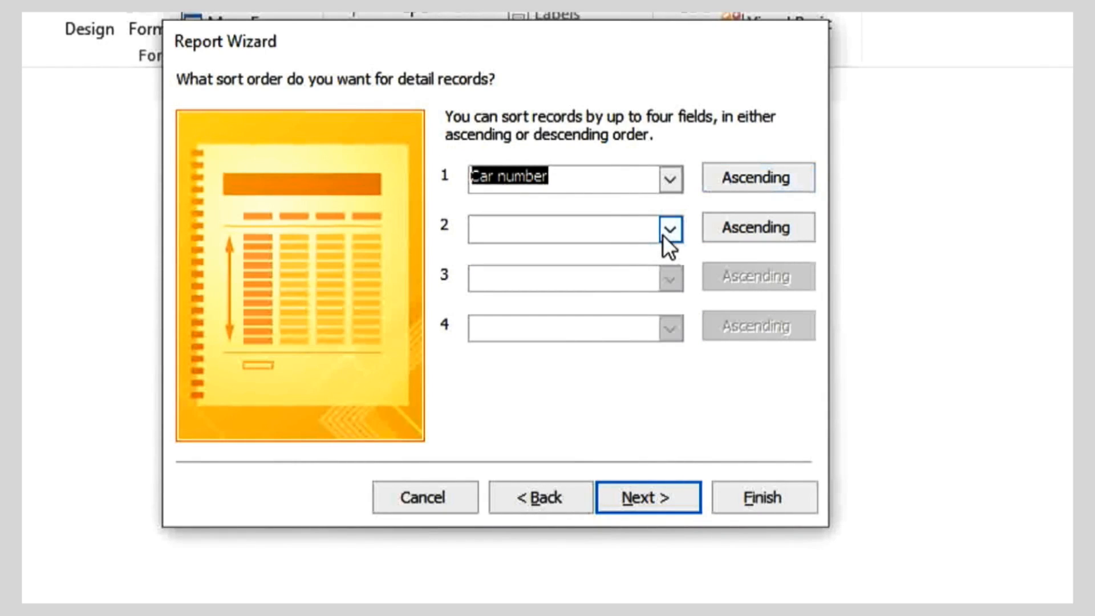
pyautogui.click(638, 490)
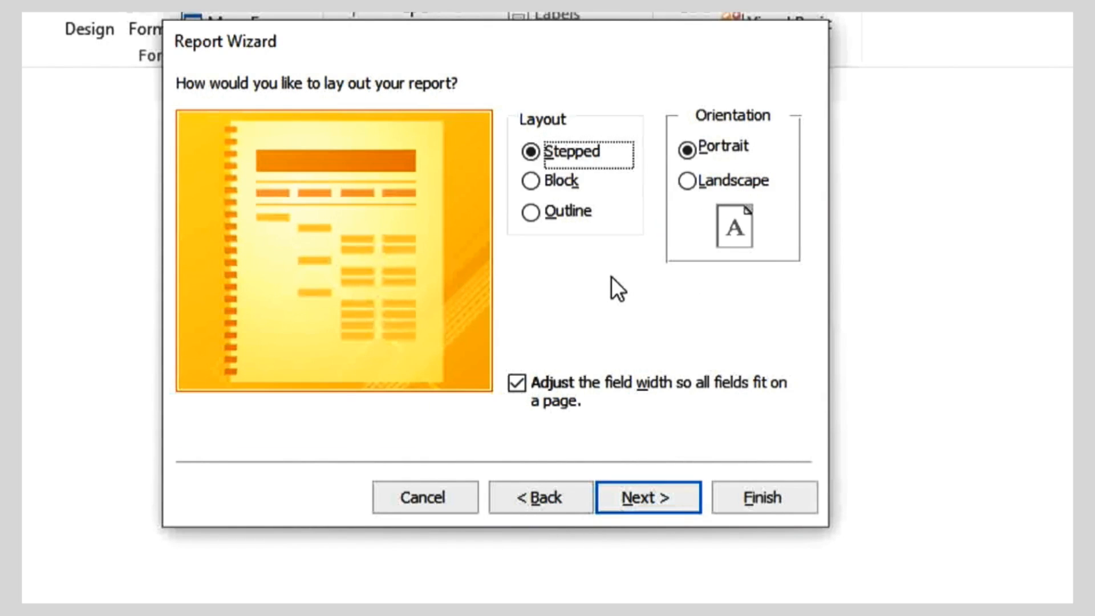
# Choose the Outline layout with Landscape orientation for the report and continue to its title
pyautogui.click(576, 206)
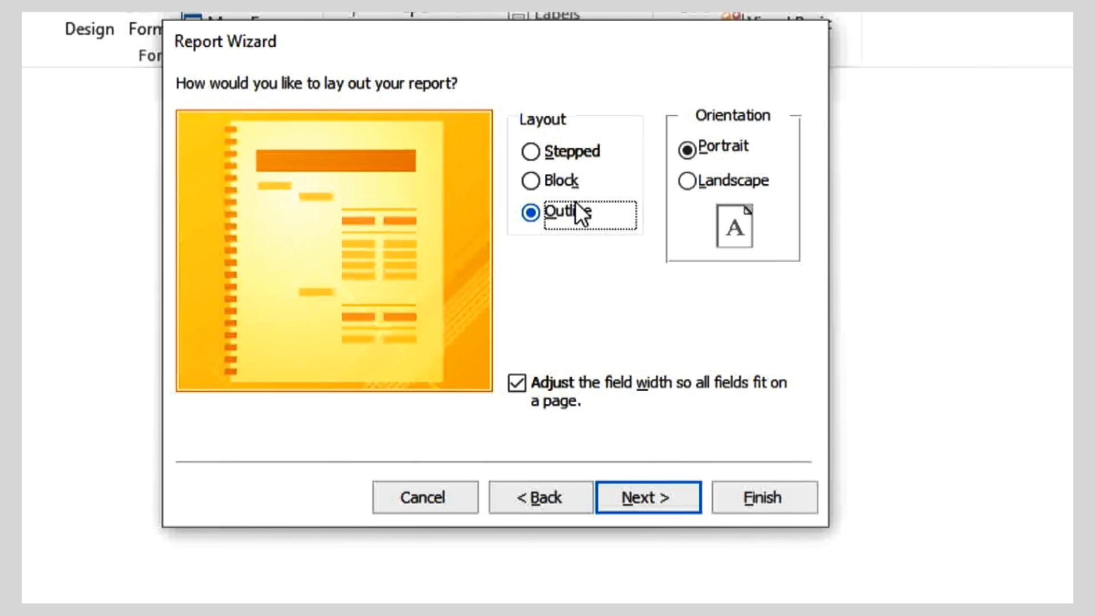
pyautogui.click(716, 187)
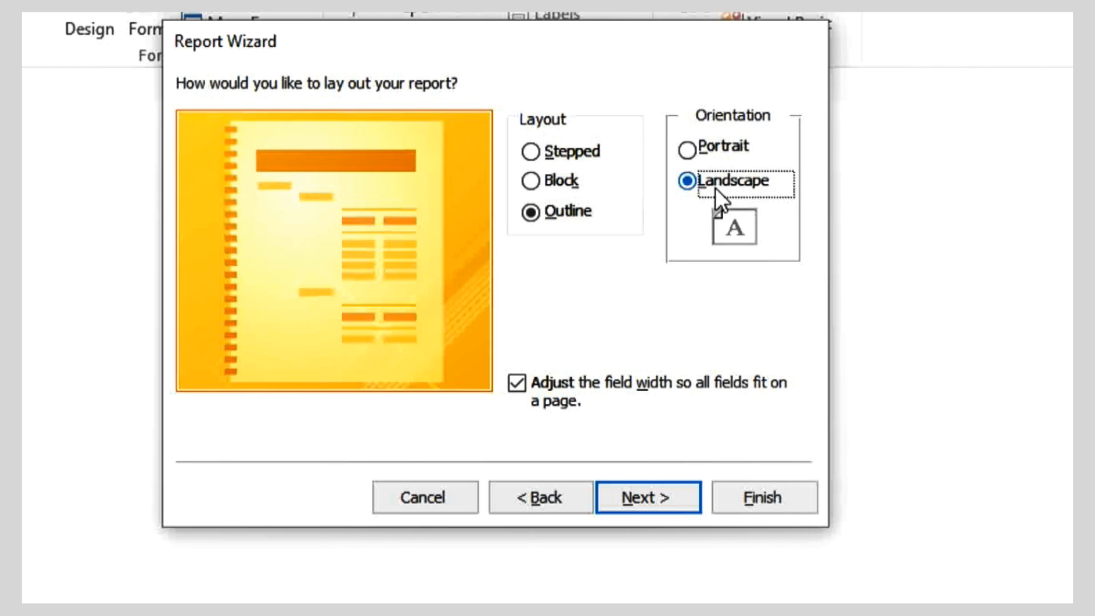
pyautogui.click(646, 484)
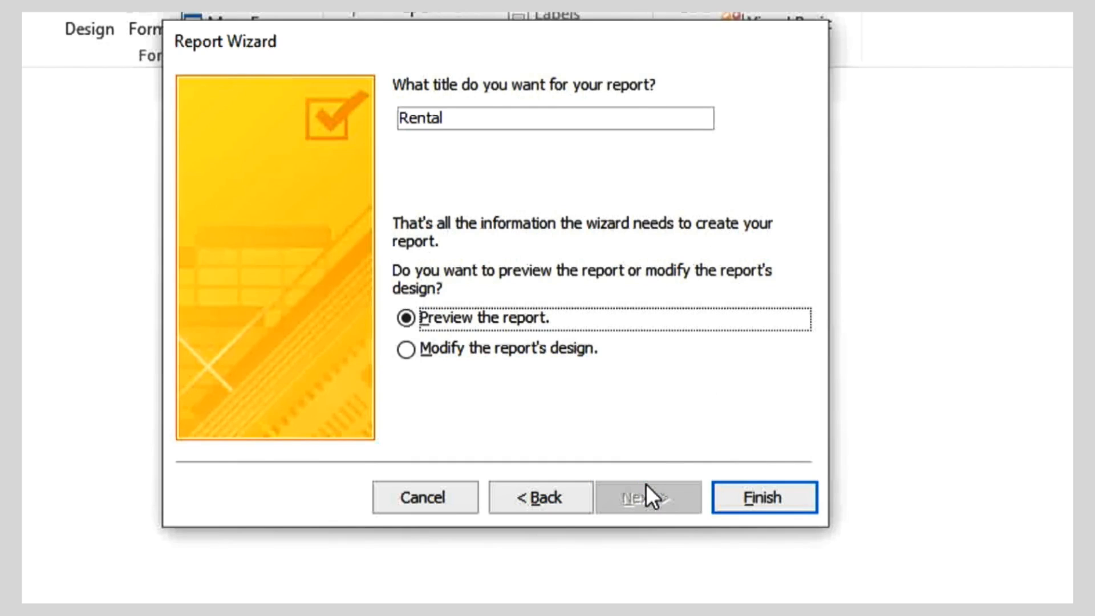
# Title the report "Car Rental Report" and finish the wizard with the report preview
pyautogui.click(505, 124)
pyautogui.click(401, 118)
pyautogui.write('Car')
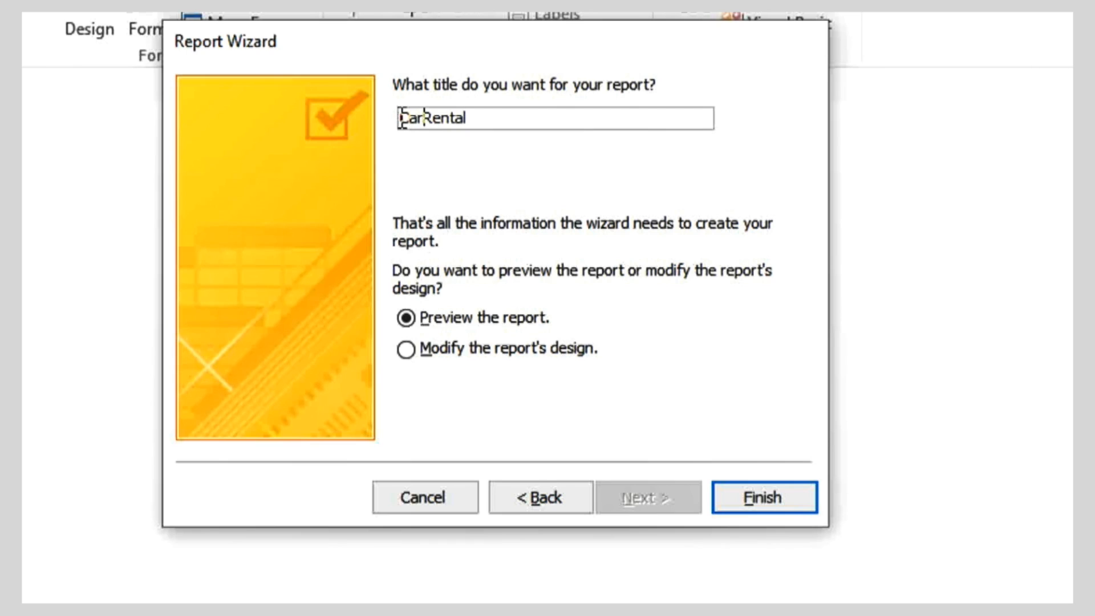
pyautogui.click(577, 112)
pyautogui.write('Report')
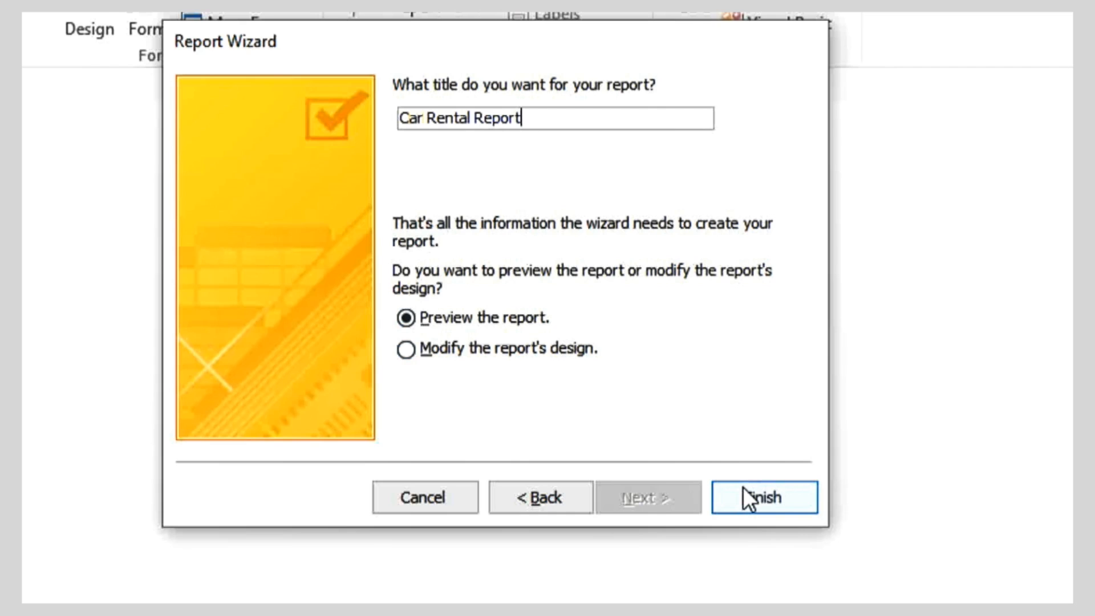
pyautogui.click(743, 488)
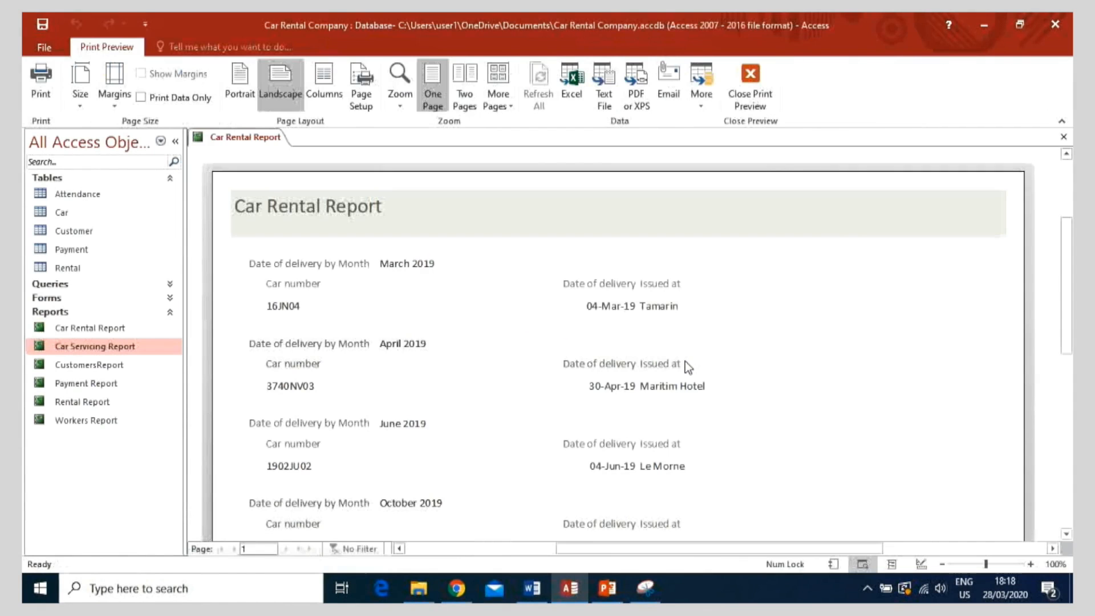
# Look through the previewed Car Rental Report from the title to the page footer, and close it
pyautogui.scroll(-5, 687, 367)
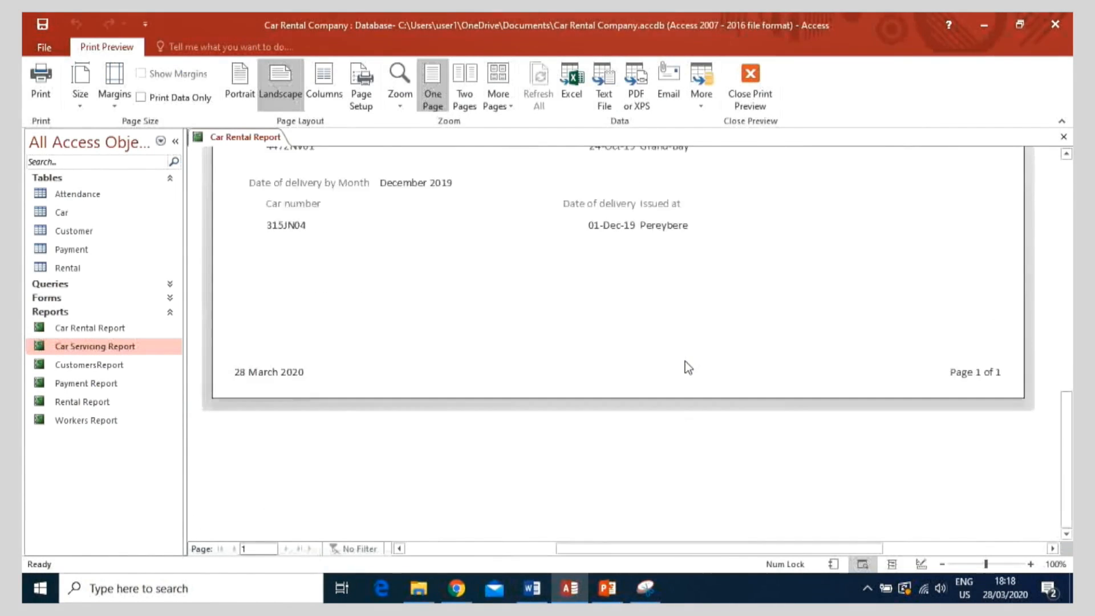
pyautogui.scroll(6, 690, 367)
pyautogui.scroll(-1, 691, 366)
pyautogui.scroll(-5, 691, 367)
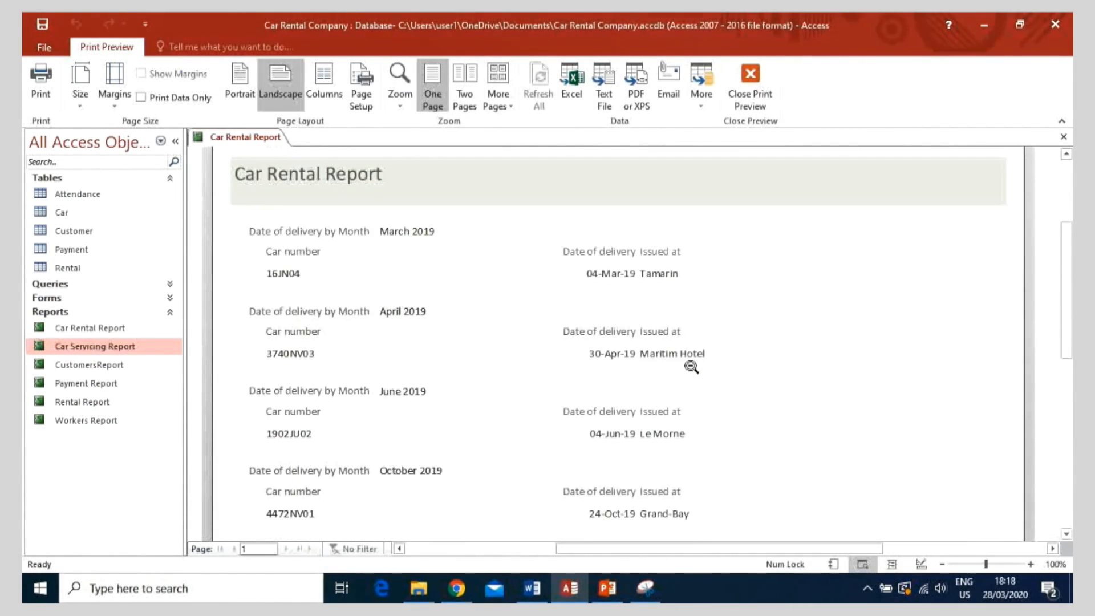
pyautogui.scroll(-3, 691, 367)
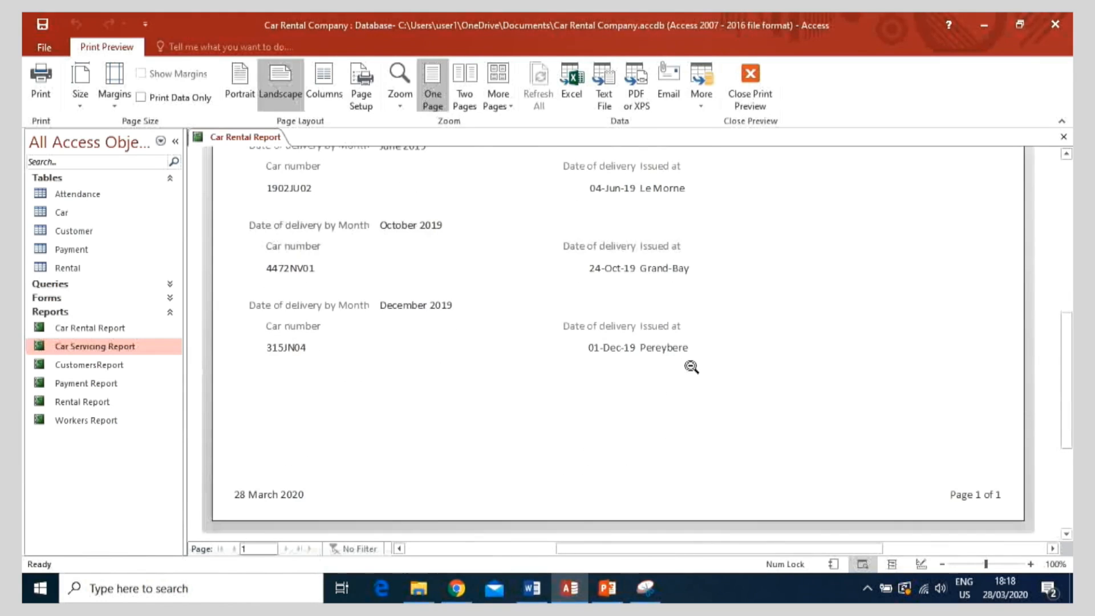
pyautogui.scroll(8, 692, 367)
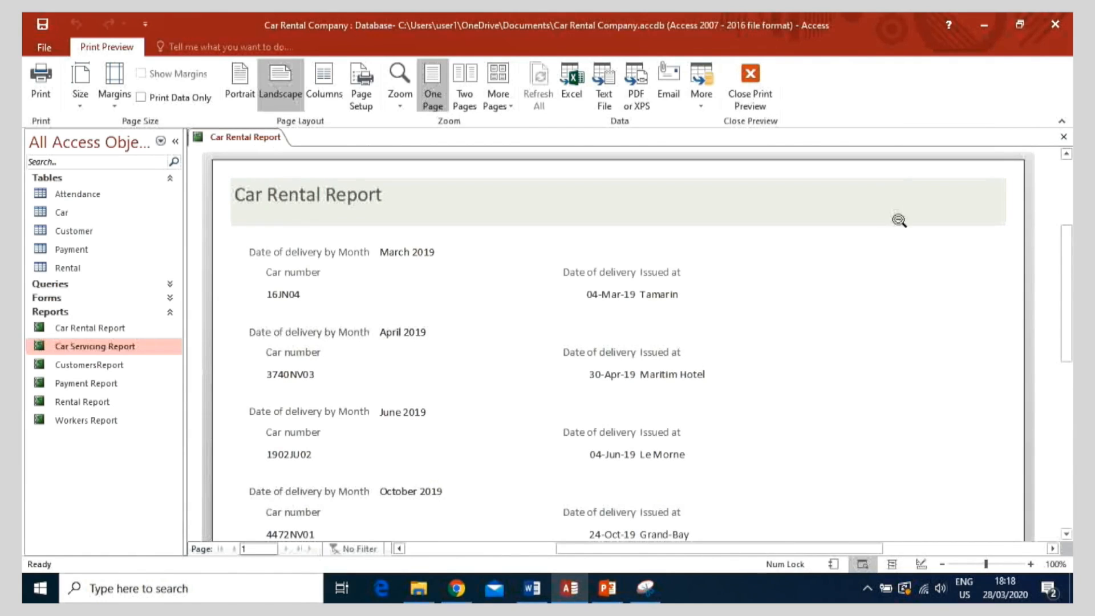
pyautogui.click(1057, 137)
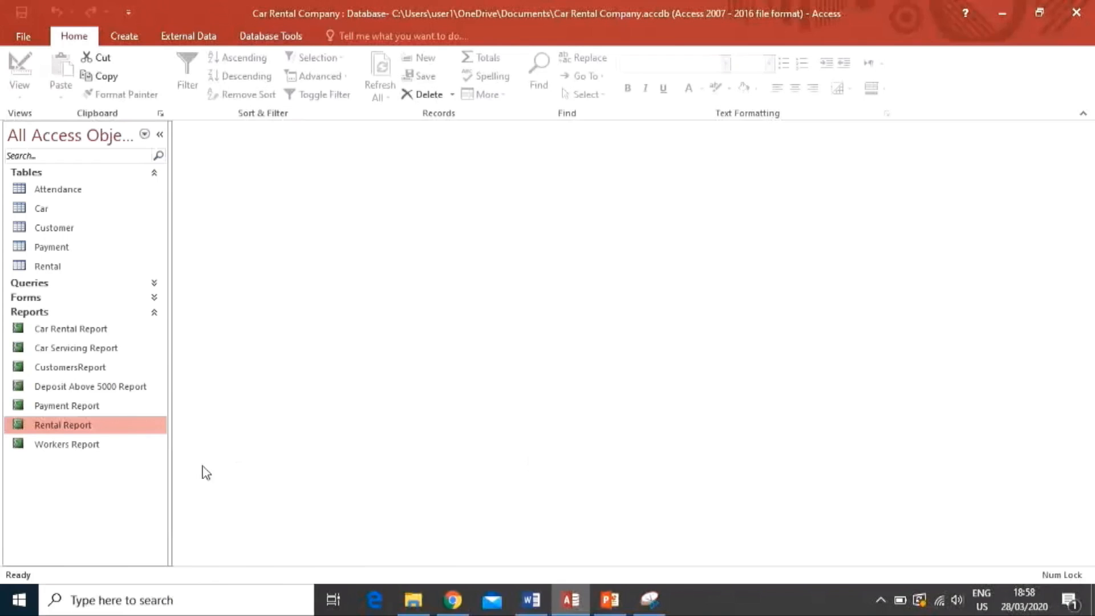
# Open CustomersReport and switch it to Layout View
pyautogui.doubleClick(91, 366)
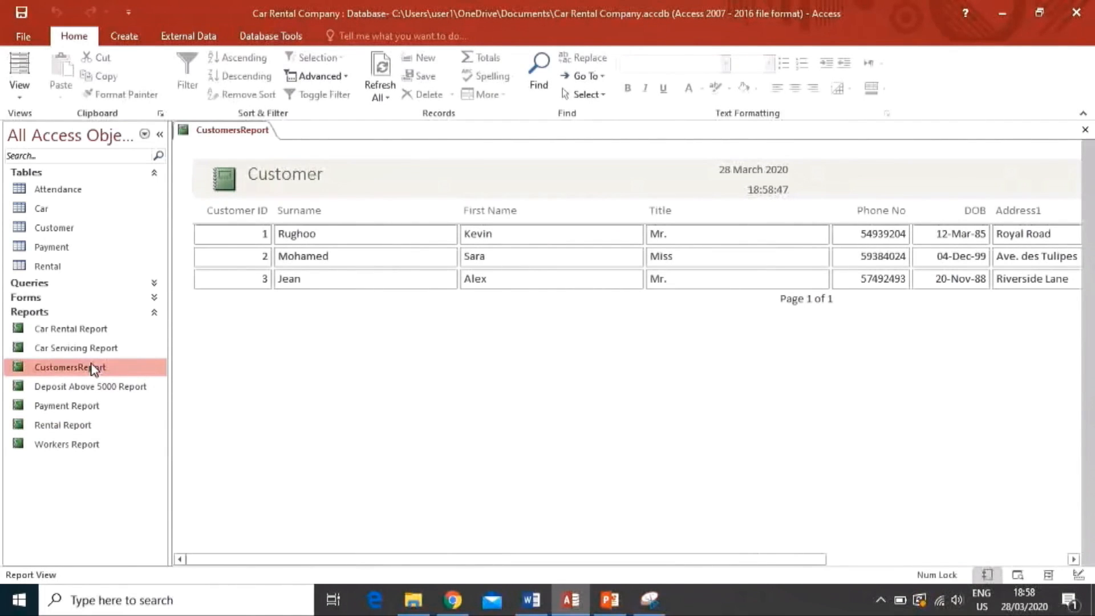
pyautogui.click(19, 101)
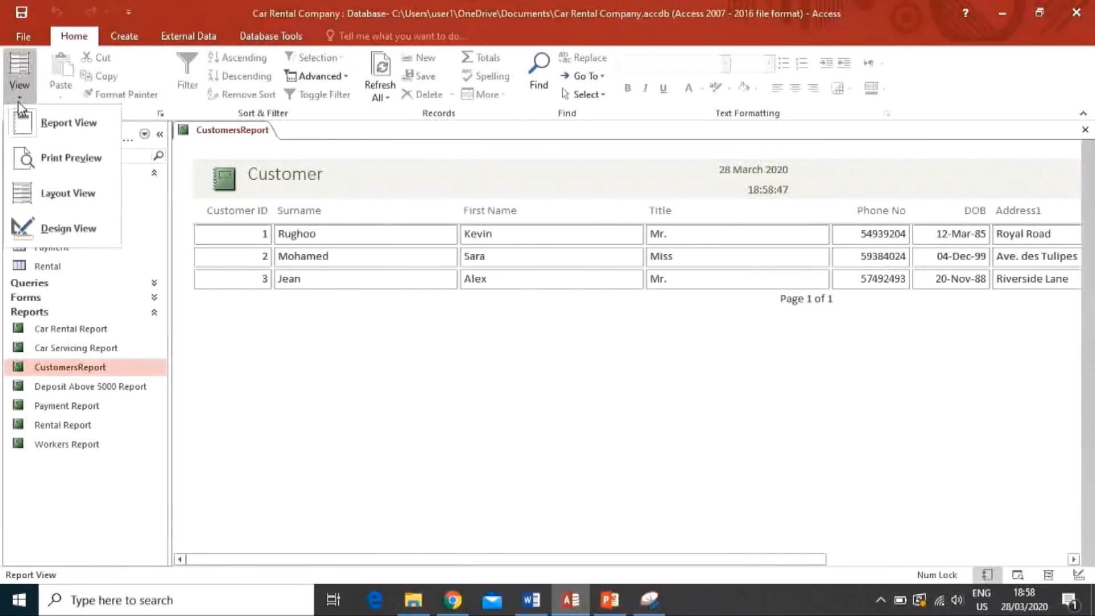
pyautogui.click(33, 183)
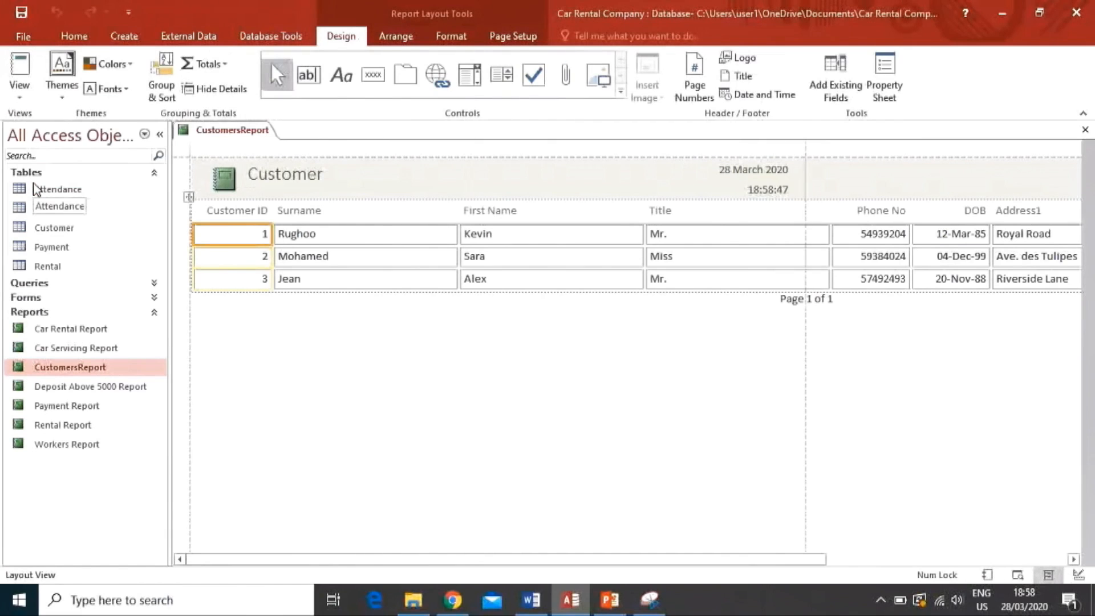
# Apply the Integral theme to the customers report and set its theme fonts to Office 2007 - 2010
pyautogui.click(52, 102)
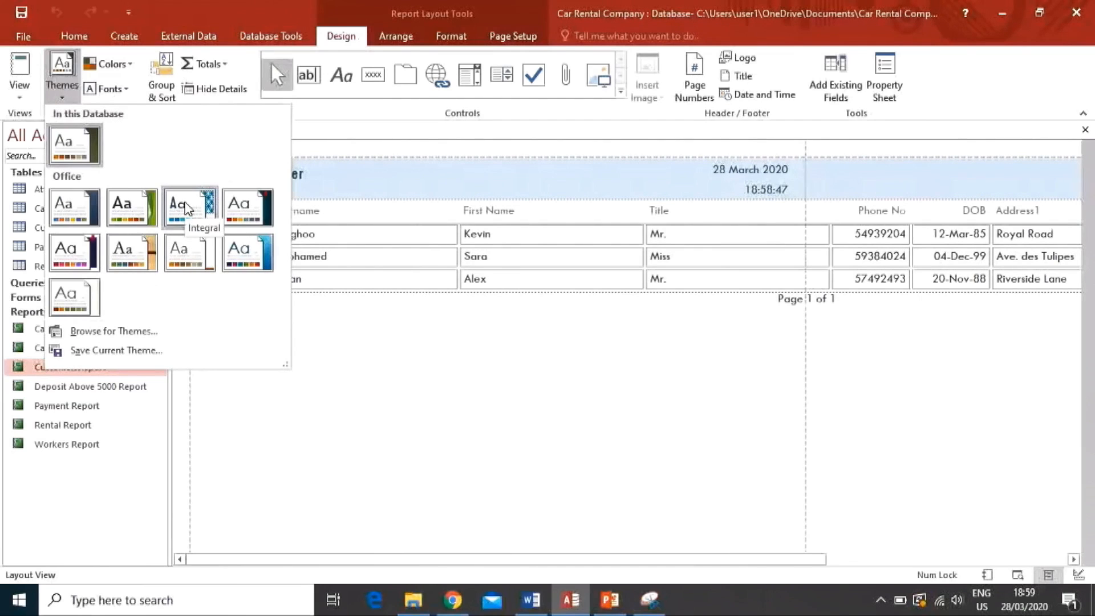
pyautogui.click(188, 209)
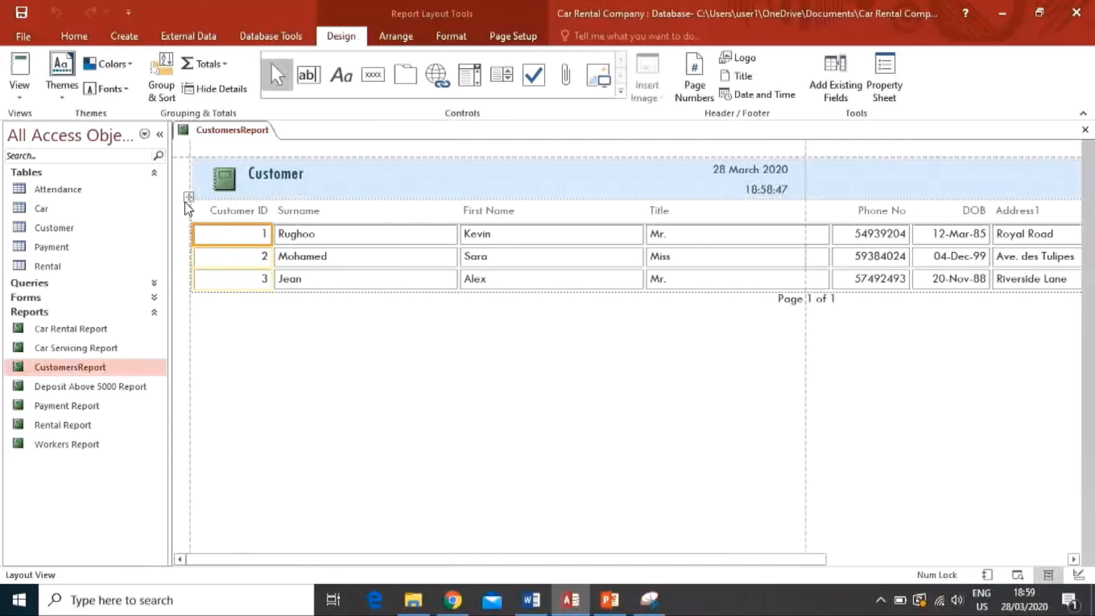
pyautogui.click(131, 91)
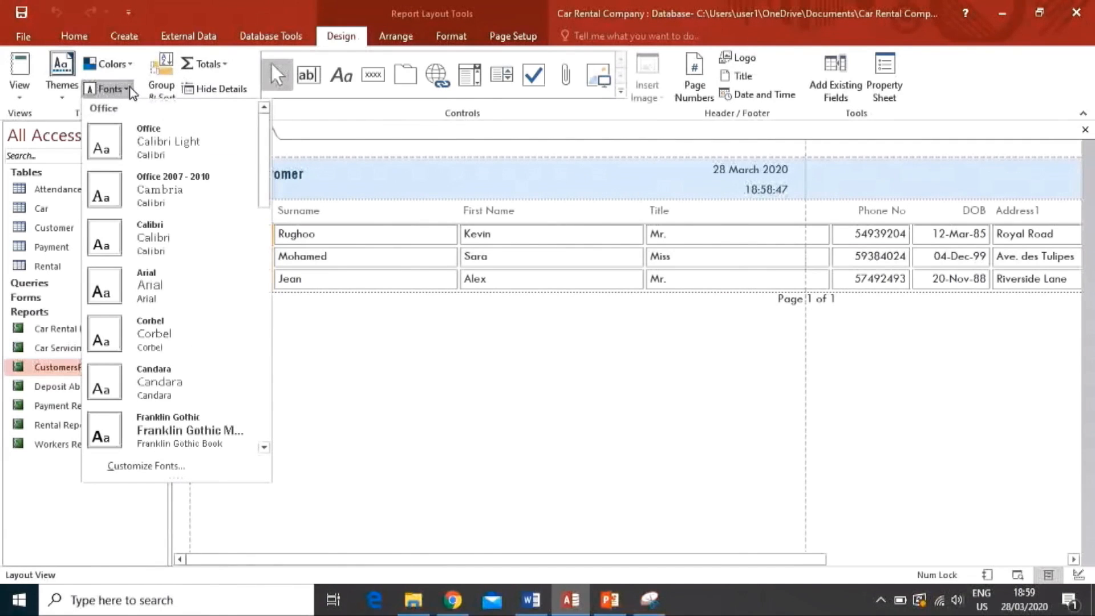
pyautogui.click(167, 197)
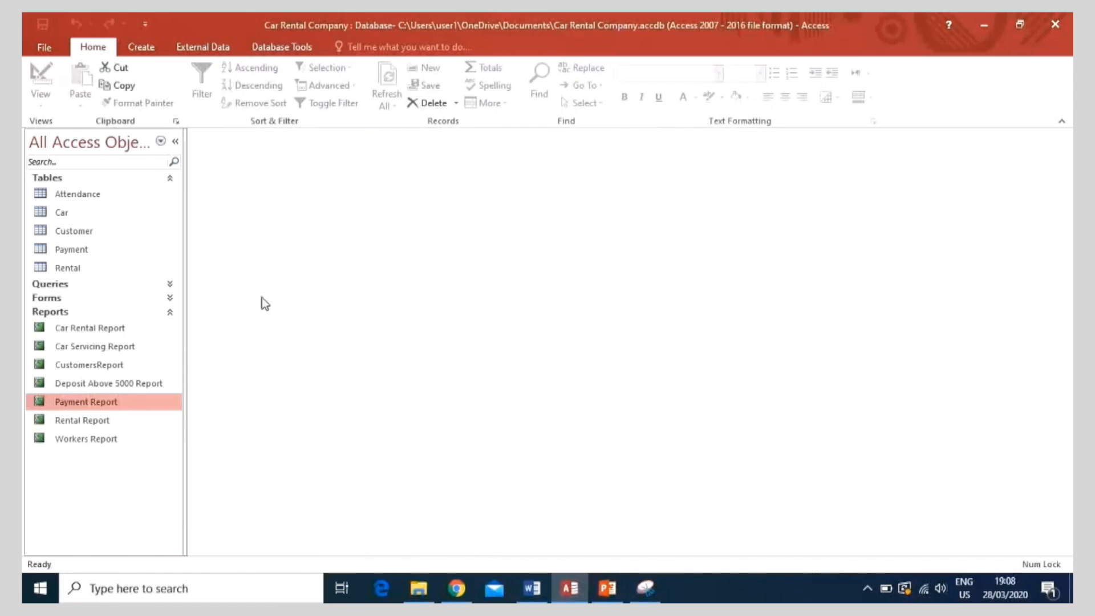
# Open Car Rental Report and switch it to Layout View
pyautogui.click(127, 324)
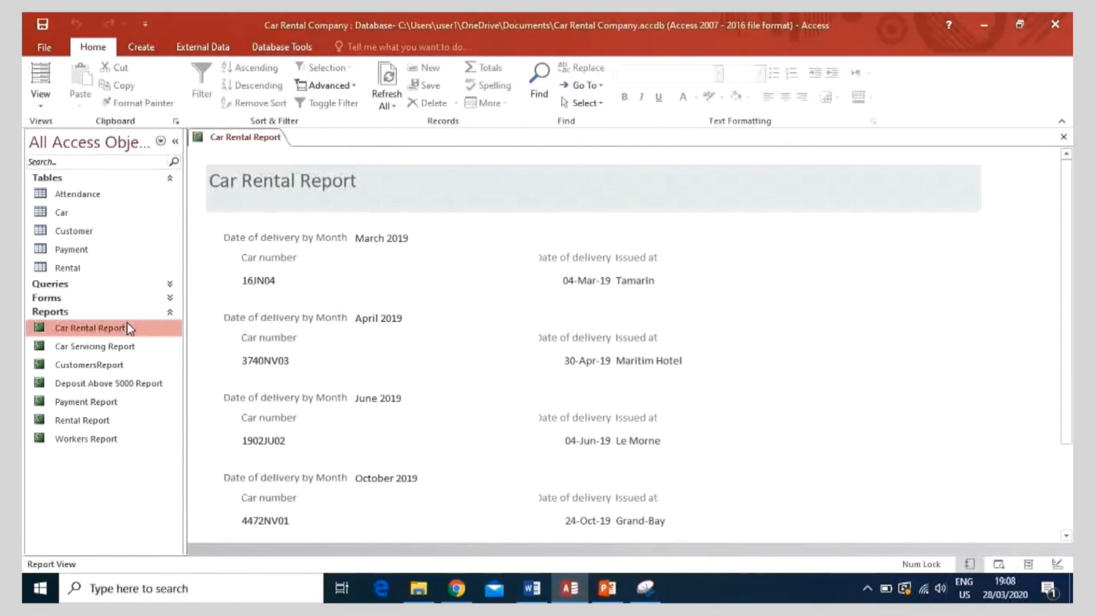
pyautogui.click(42, 107)
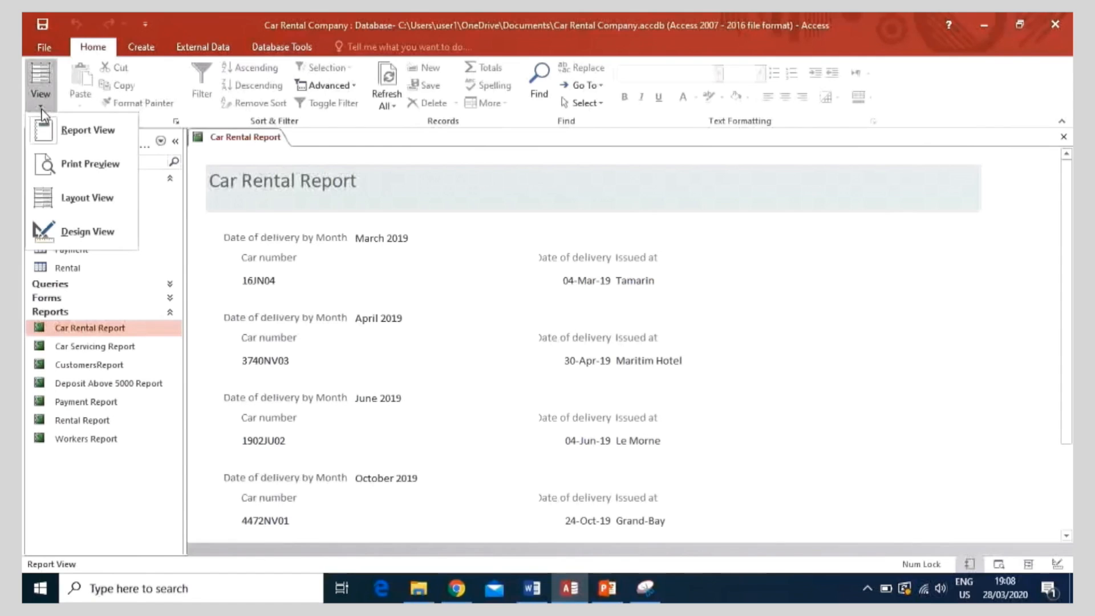
pyautogui.click(58, 198)
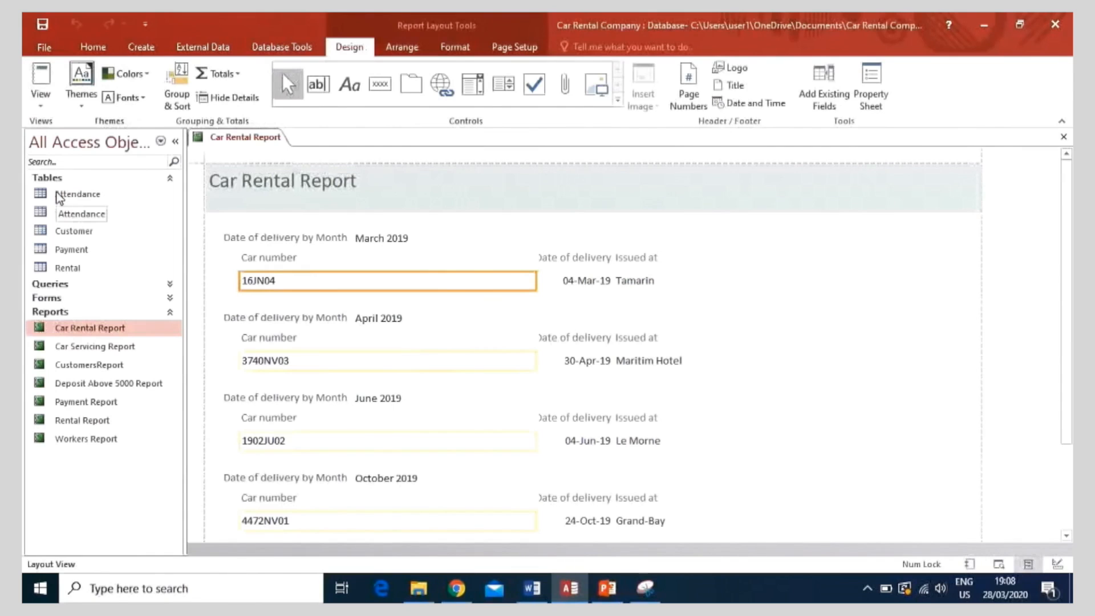
# Apply the white Office theme with orange-brown accents to the car rental report and set its theme colors to Red Violet
pyautogui.click(82, 94)
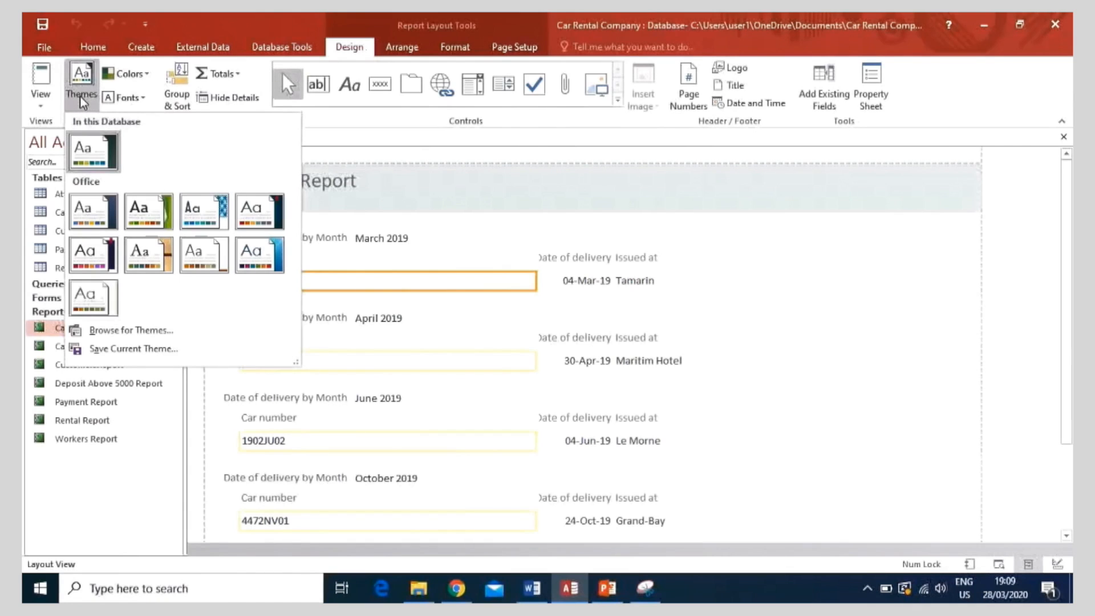
pyautogui.click(187, 261)
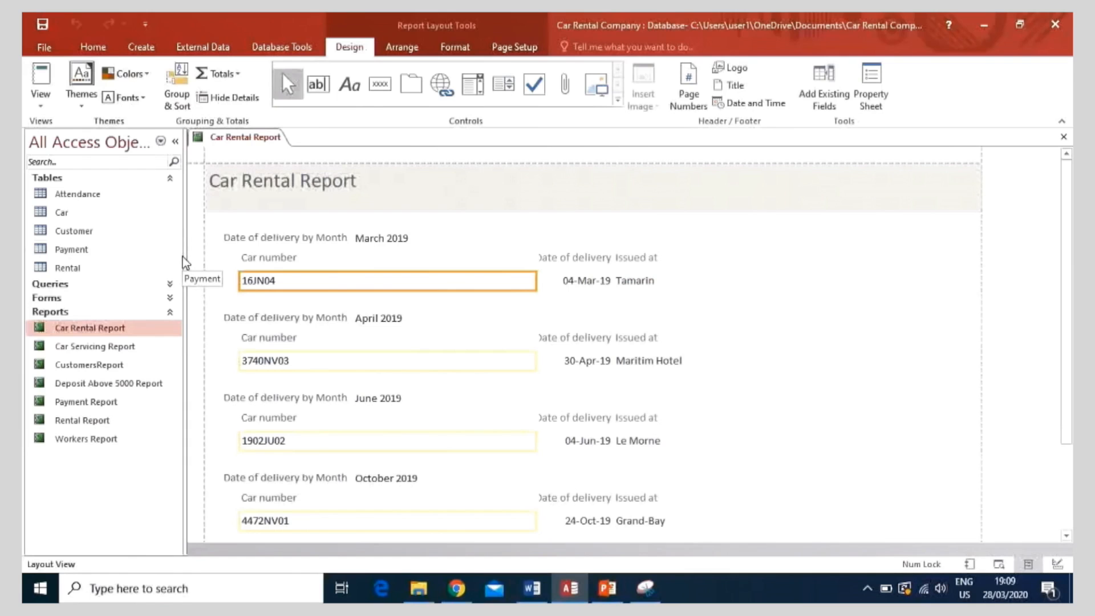
pyautogui.click(146, 74)
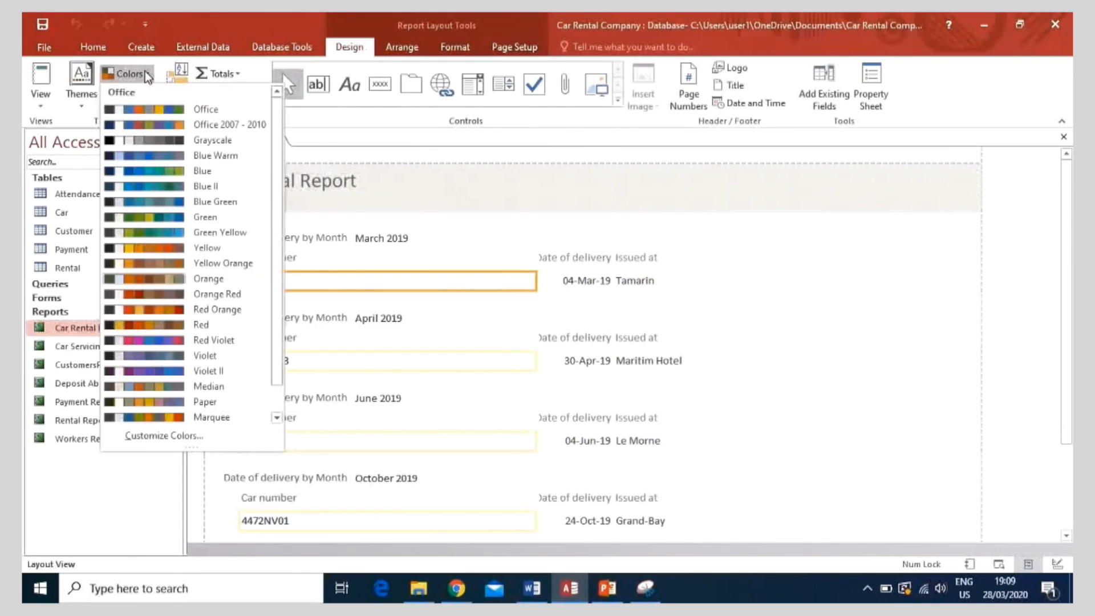
pyautogui.click(174, 342)
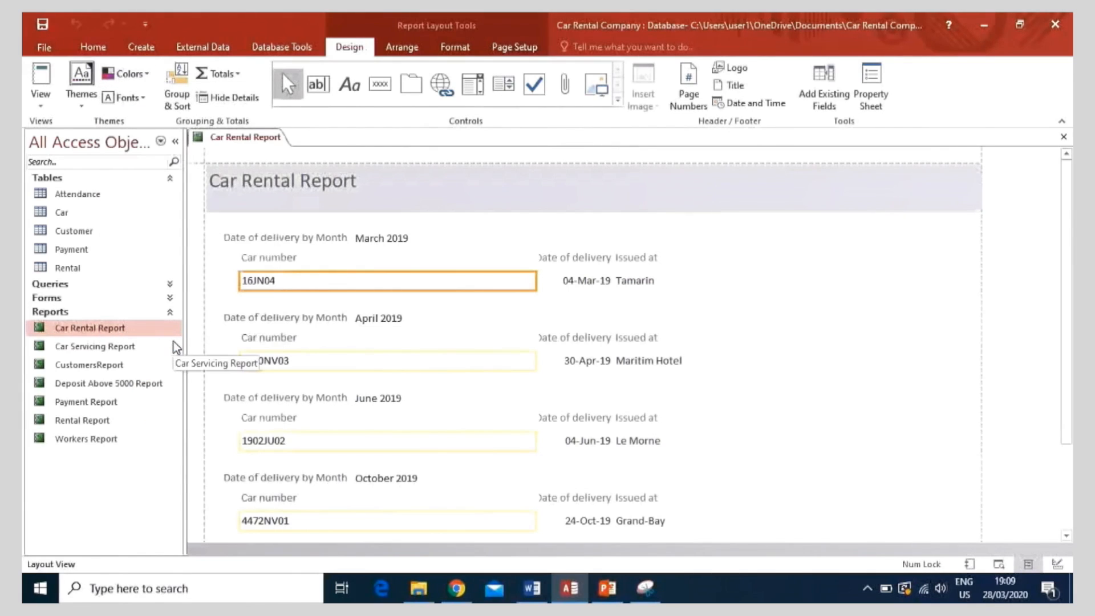
# Save the design changes to the car rental report
pyautogui.click(41, 24)
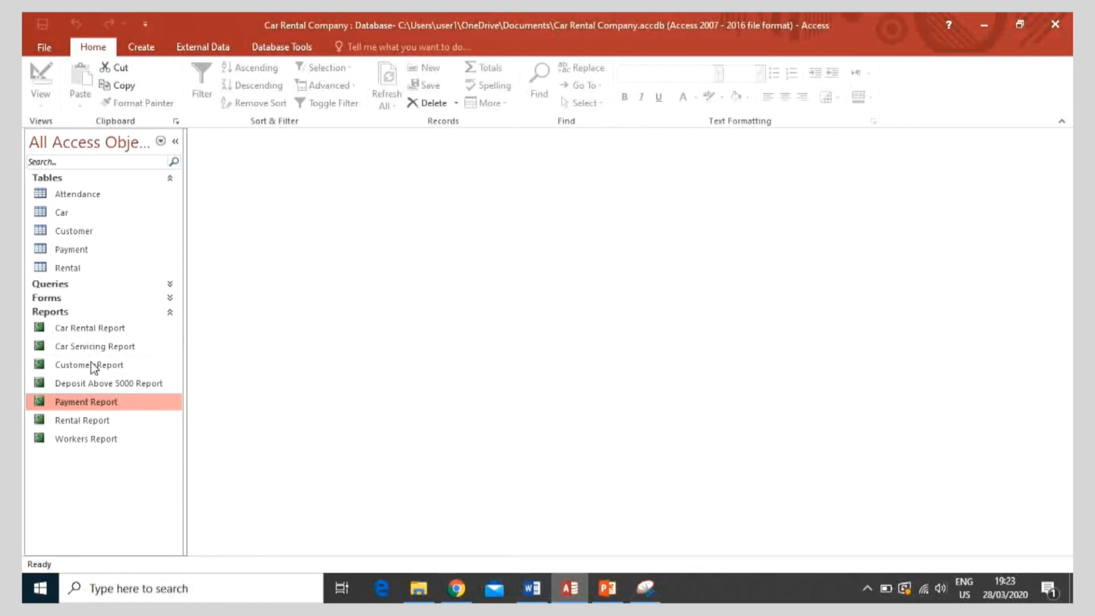
# Open CustomersReport and display it in Layout View
pyautogui.doubleClick(112, 365)
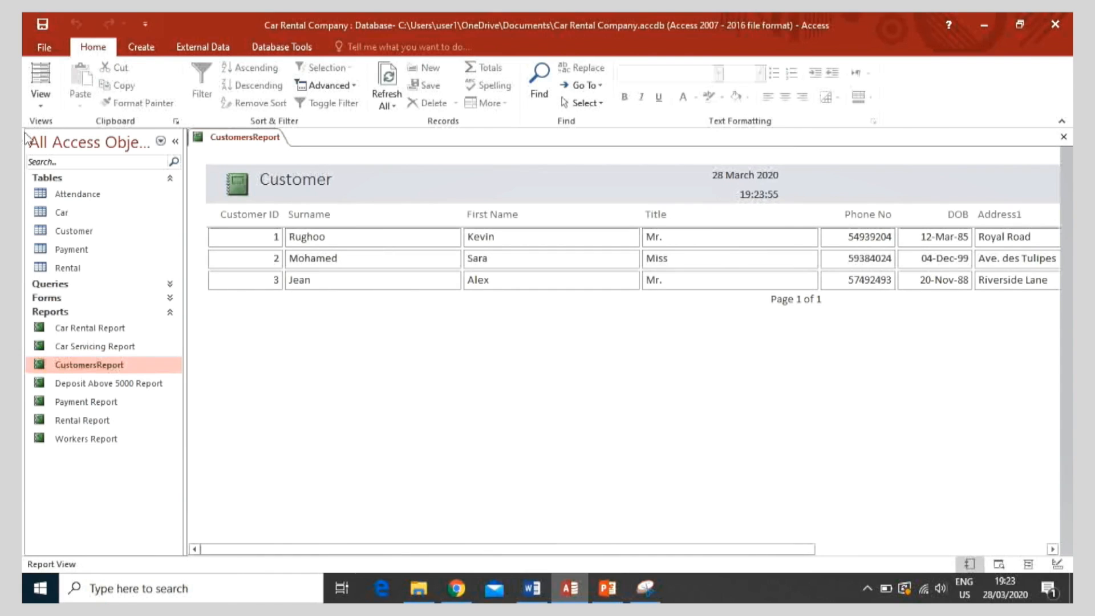
pyautogui.click(40, 102)
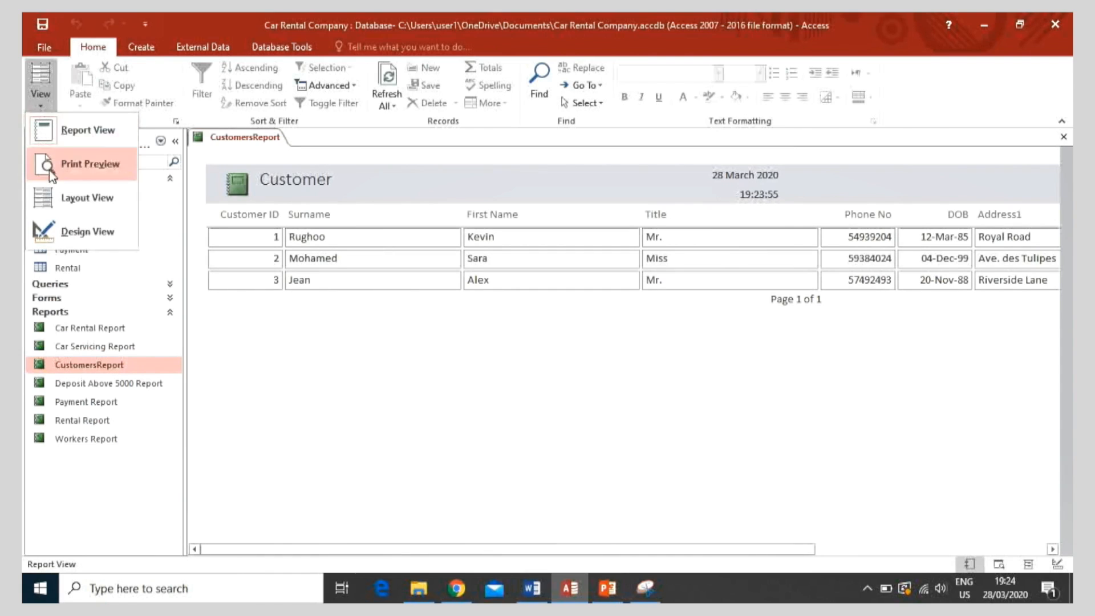
pyautogui.click(53, 192)
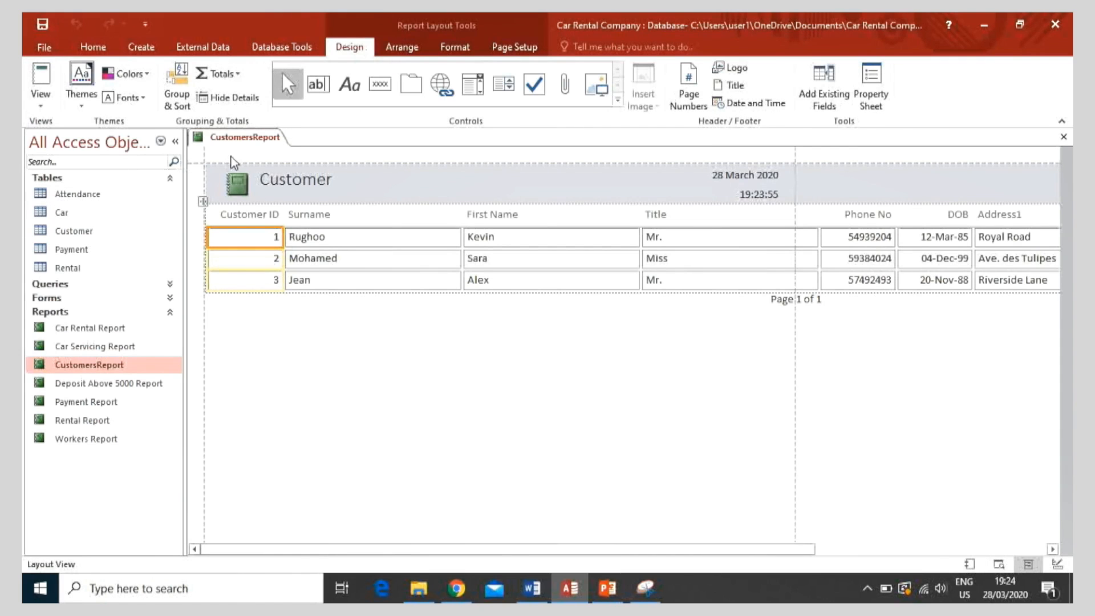
# Sort the customers report by Surname in ascending order and remove the sort again
pyautogui.click(309, 214)
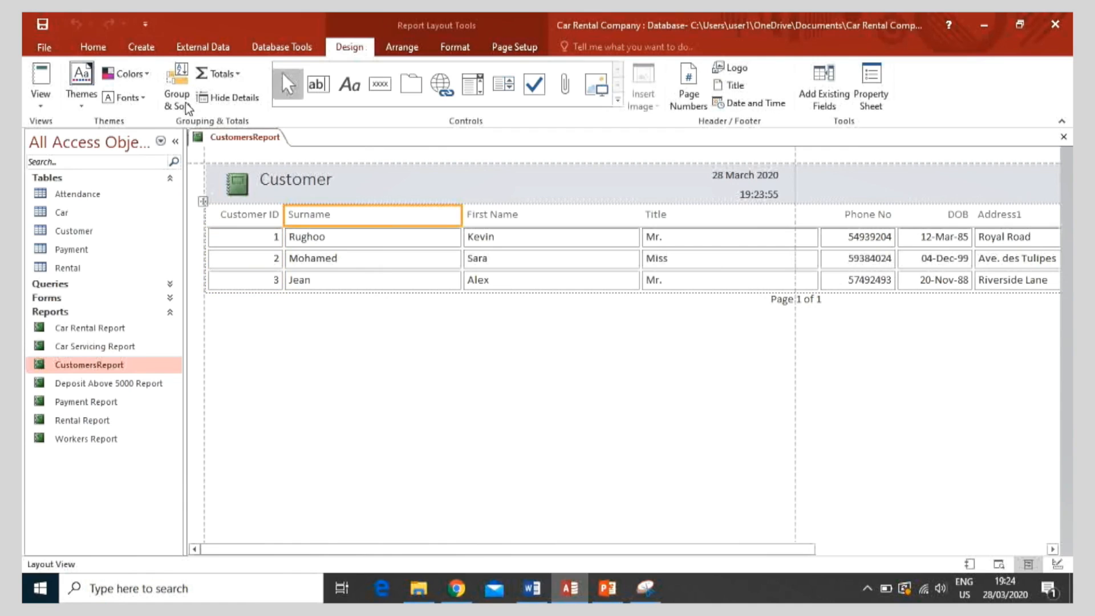
pyautogui.click(109, 50)
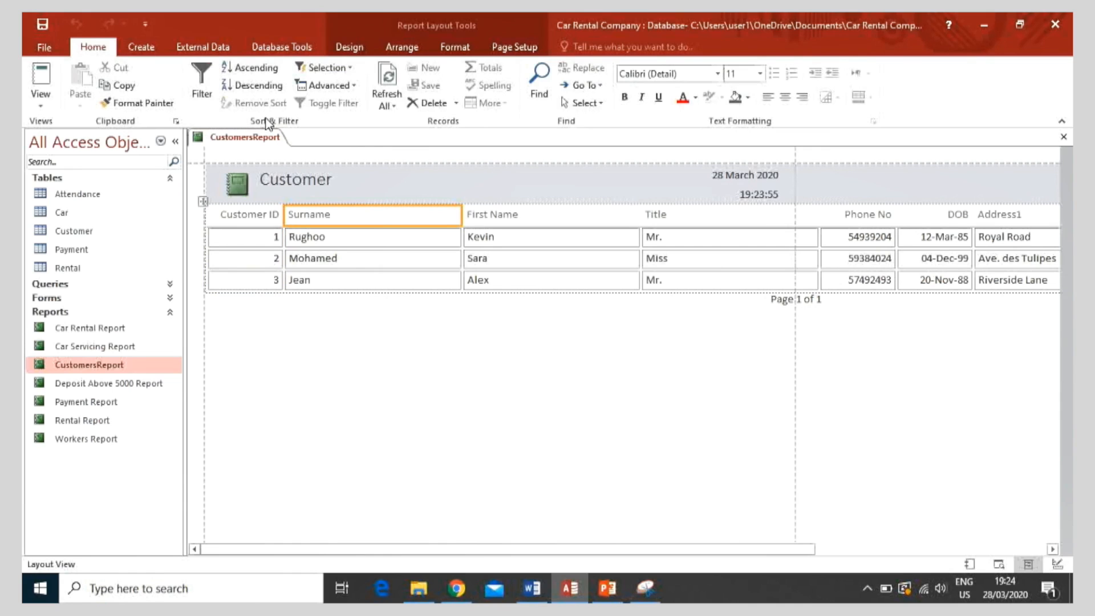
pyautogui.click(266, 69)
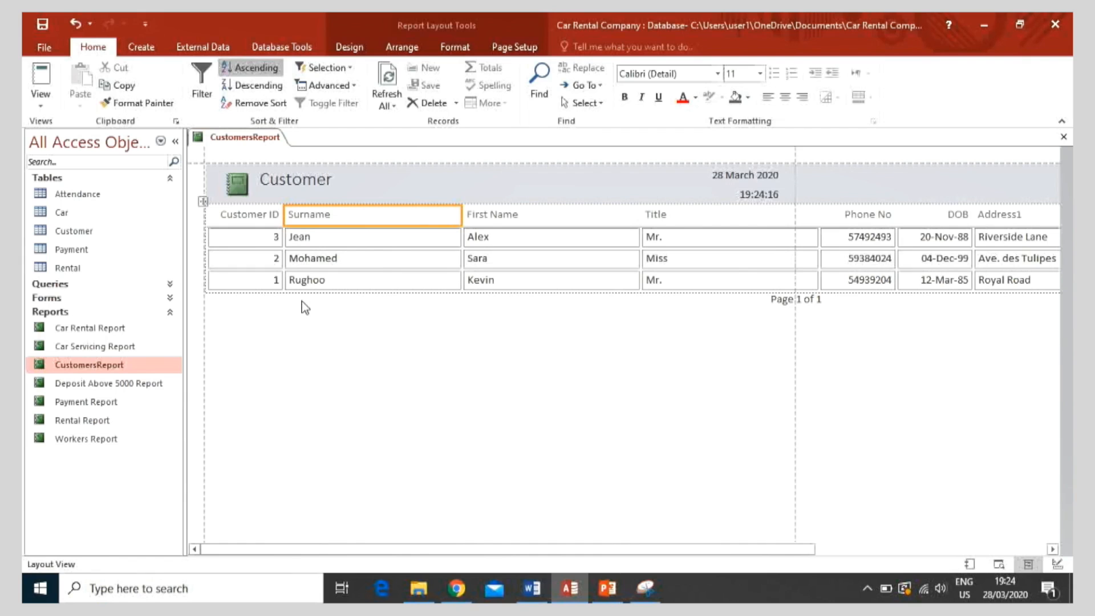
pyautogui.click(279, 109)
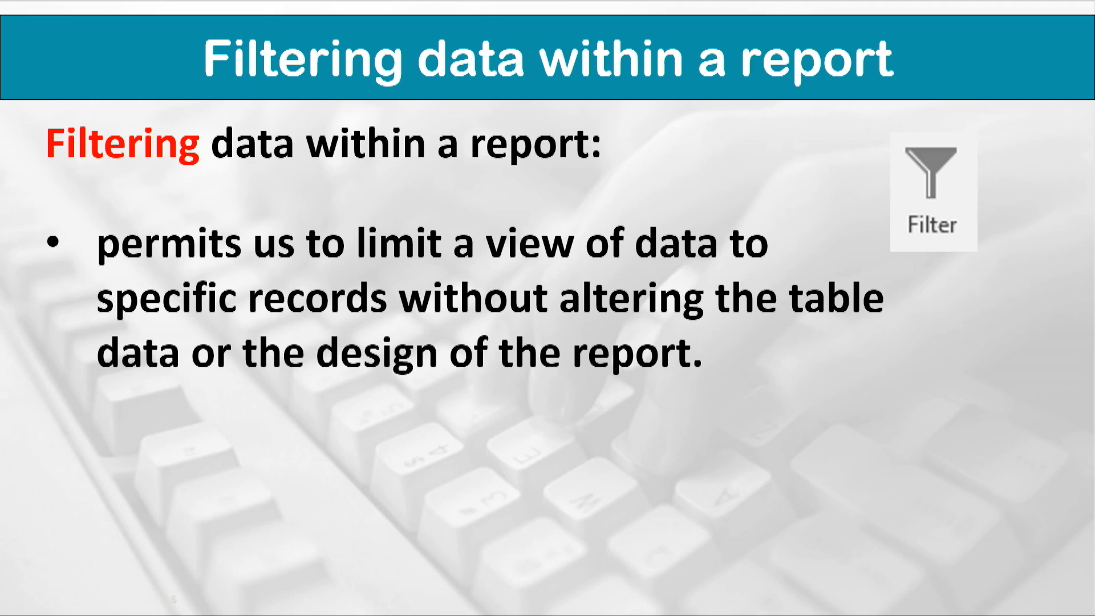
pyautogui.press('Right')
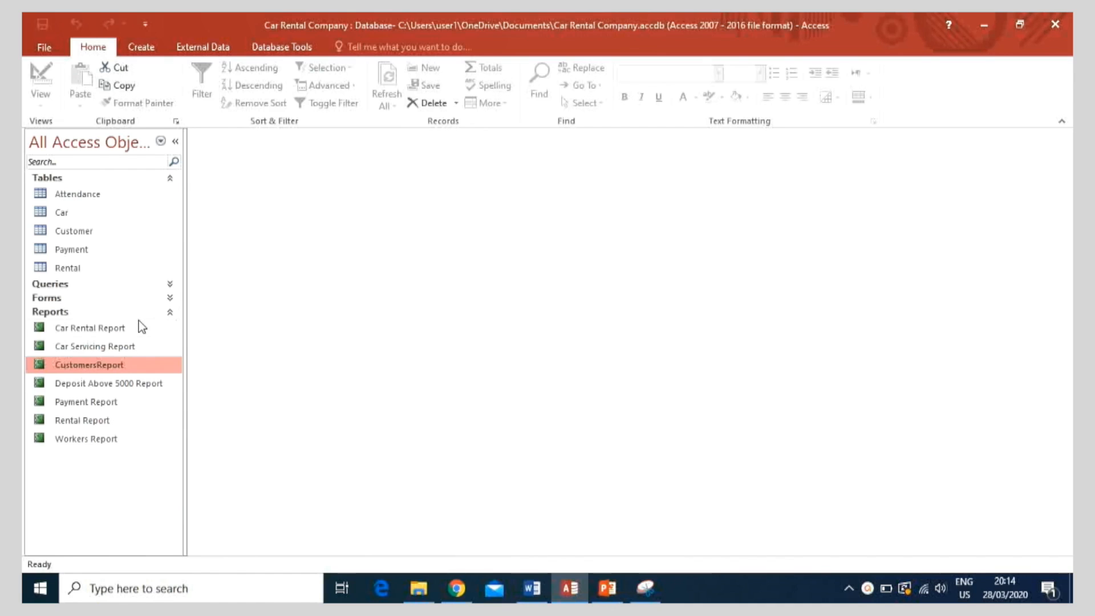
# Open Car Rental Report and display it in Layout View
pyautogui.click(124, 324)
pyautogui.doubleClick(124, 324)
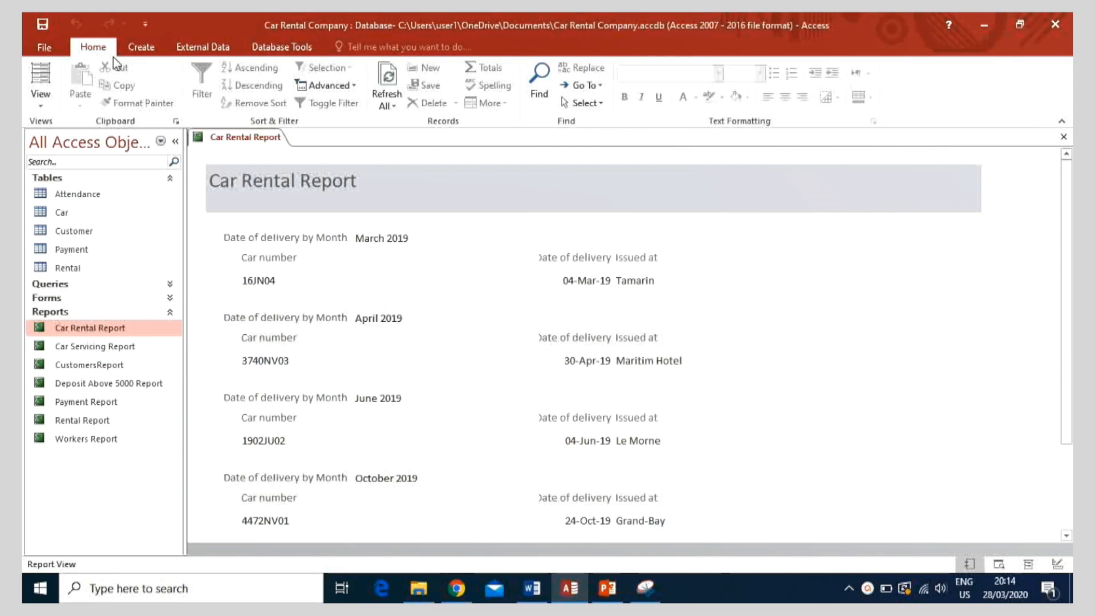
pyautogui.click(44, 103)
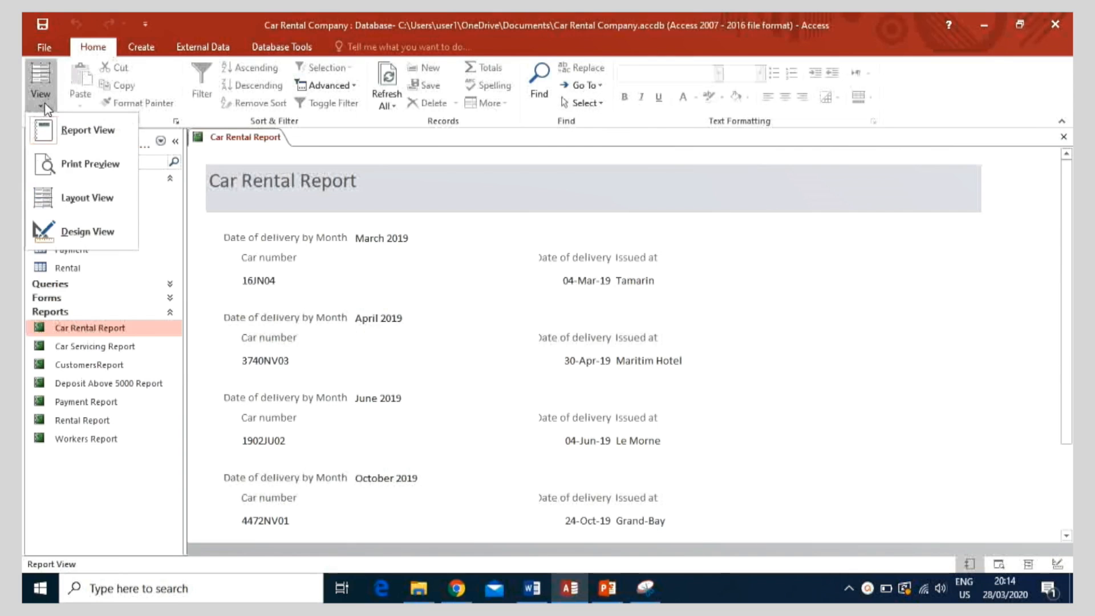
pyautogui.click(54, 189)
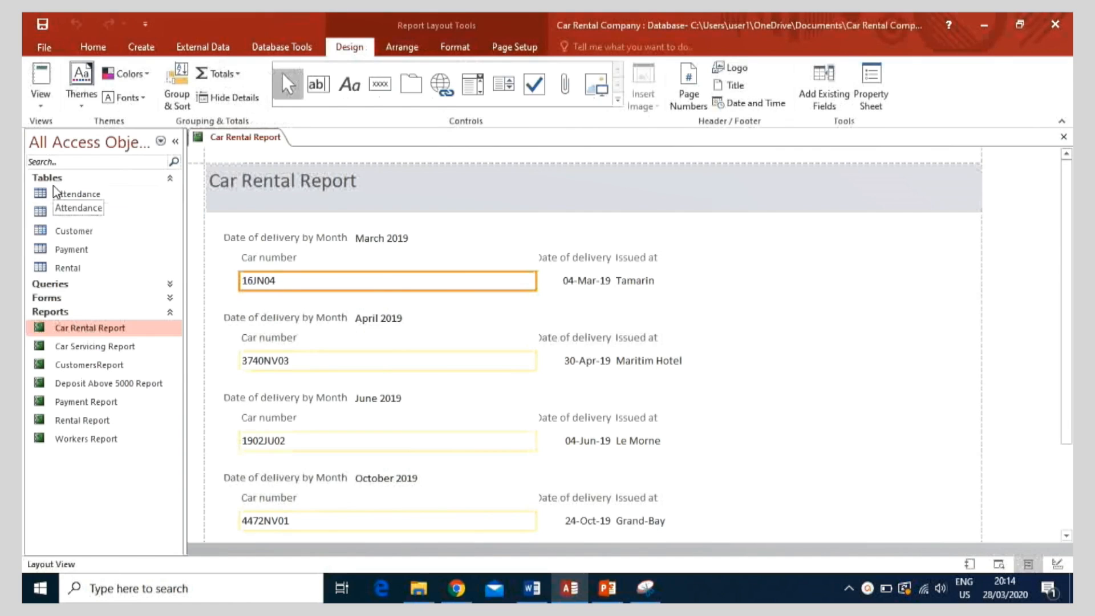
# Filter the car rental report with a Before date filter, showing Date of delivery on or before 01-Oct-19
pyautogui.click(560, 283)
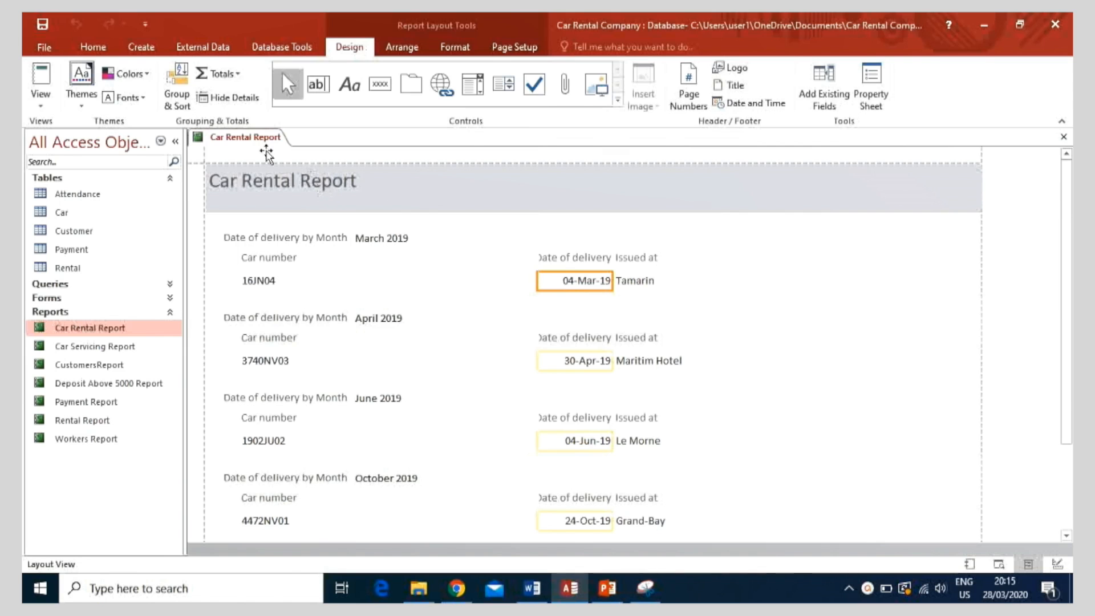
pyautogui.click(101, 51)
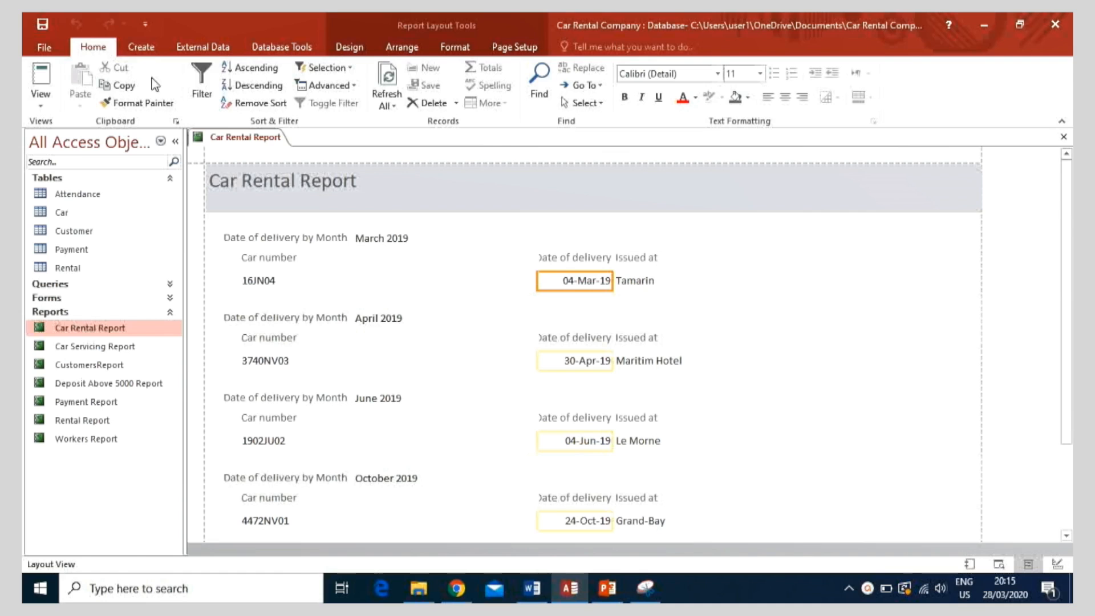
pyautogui.click(204, 82)
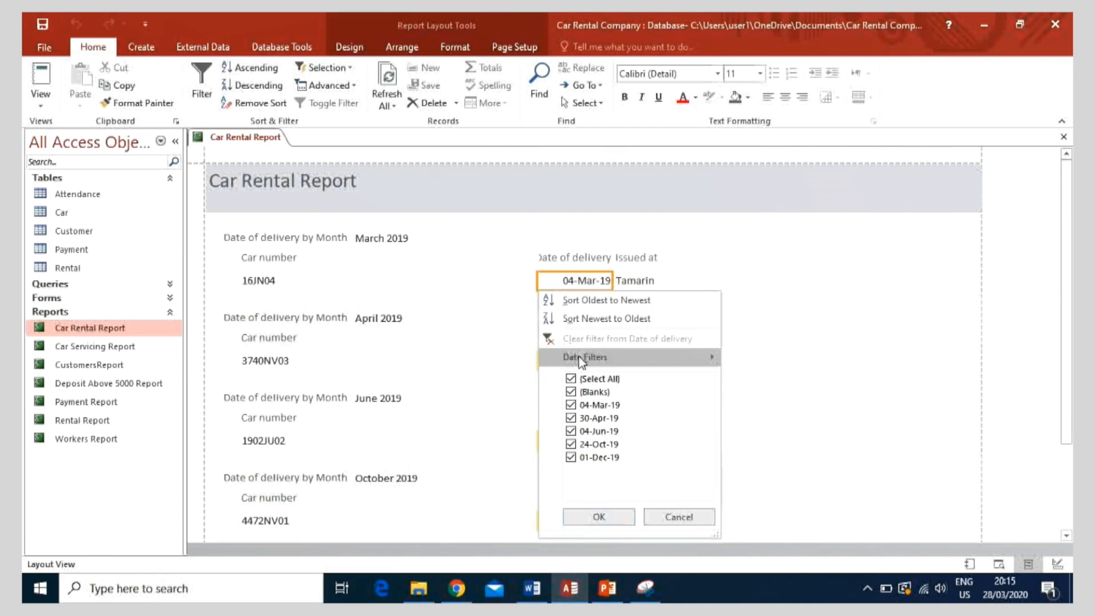
pyautogui.moveTo(580, 357)
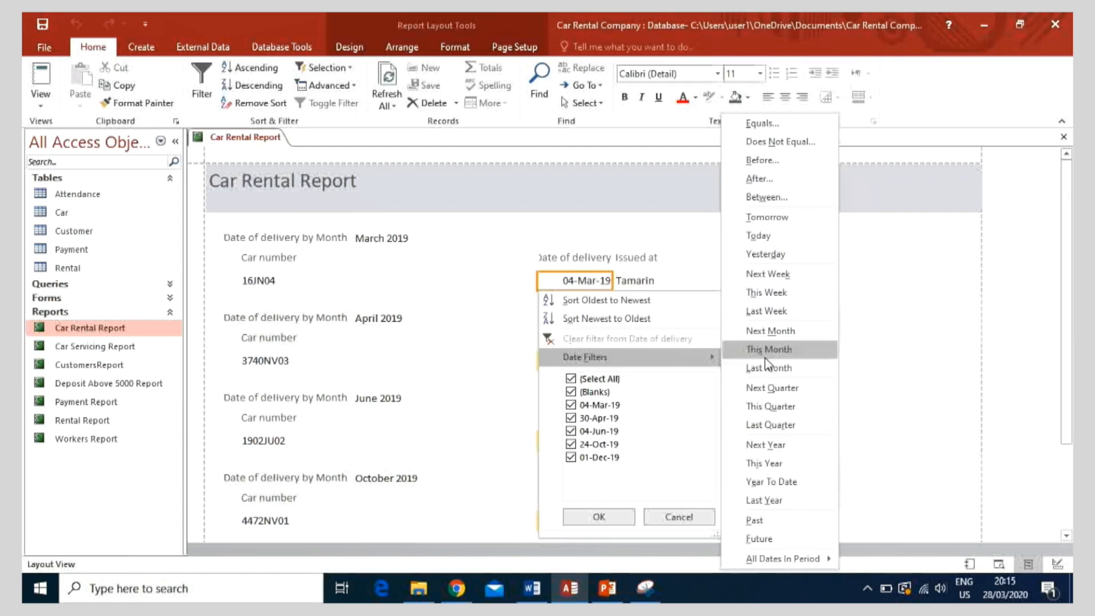
pyautogui.click(761, 166)
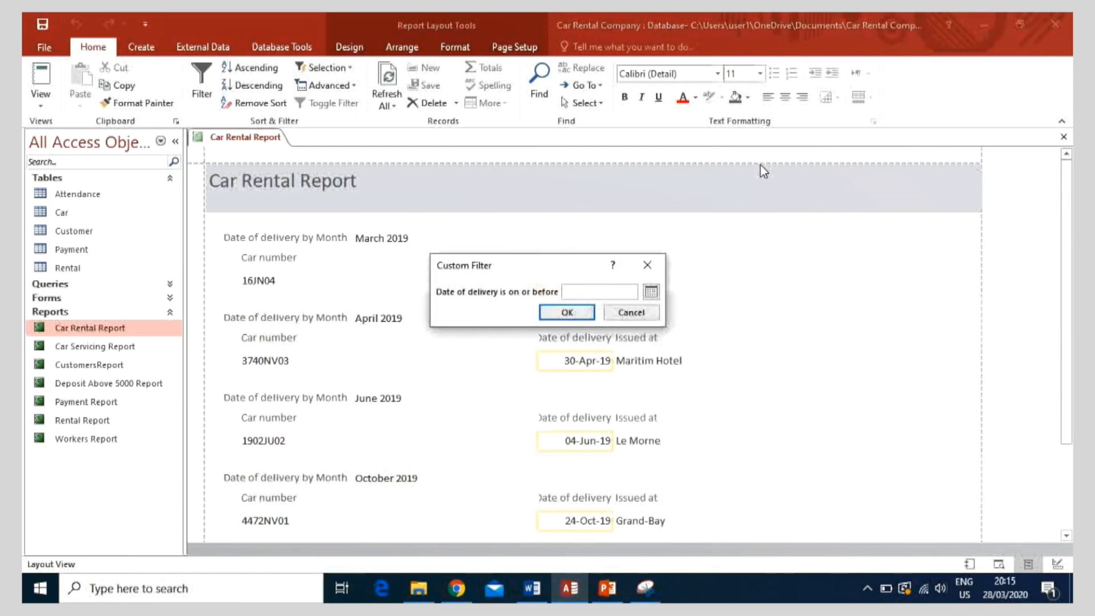
pyautogui.write('01-Oct-19')
pyautogui.click(567, 312)
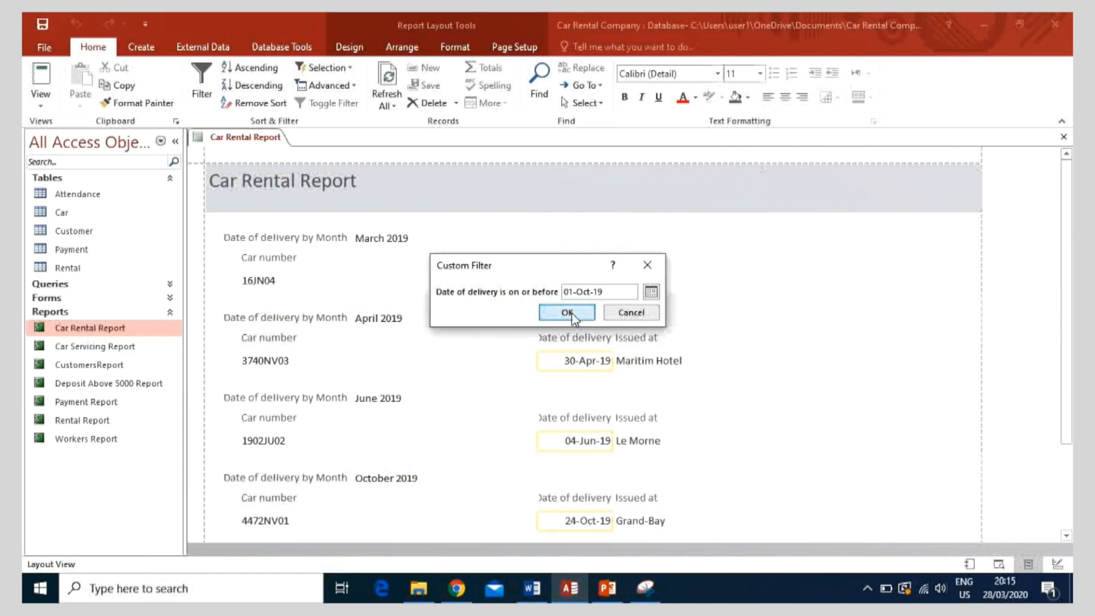